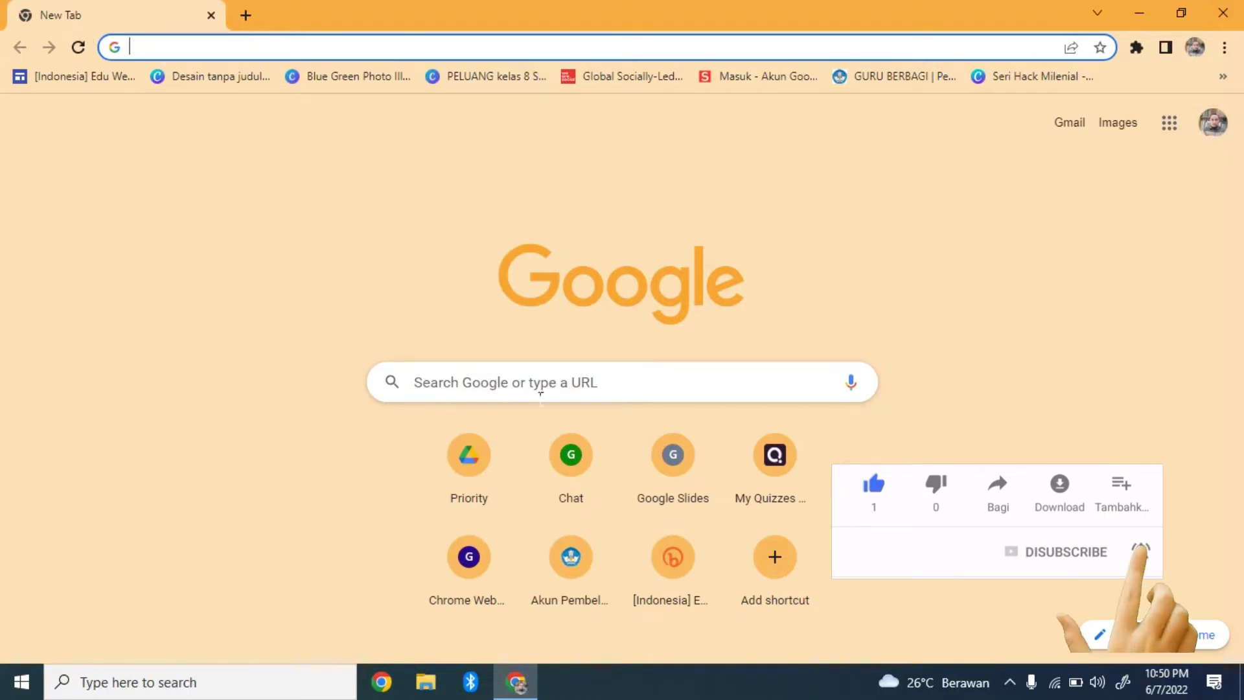
Go to BELAJAR.ID from the Chrome address bar
click(158, 47)
text(B)
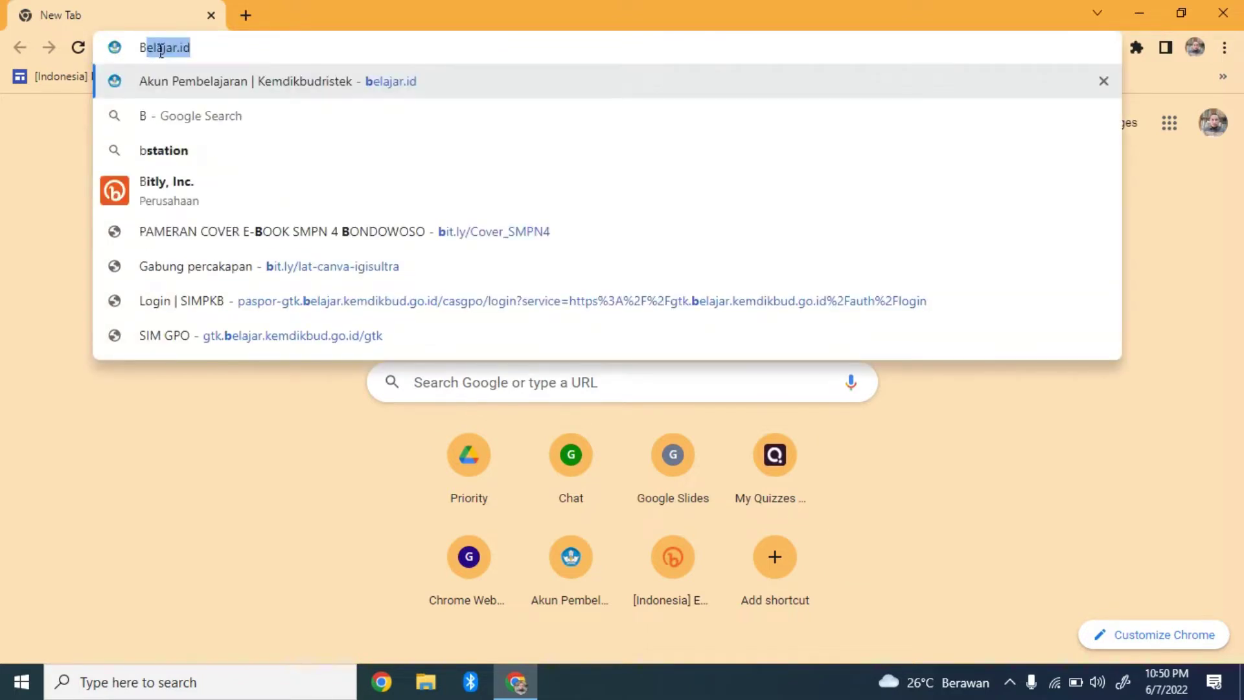
text(ELAJAR.)
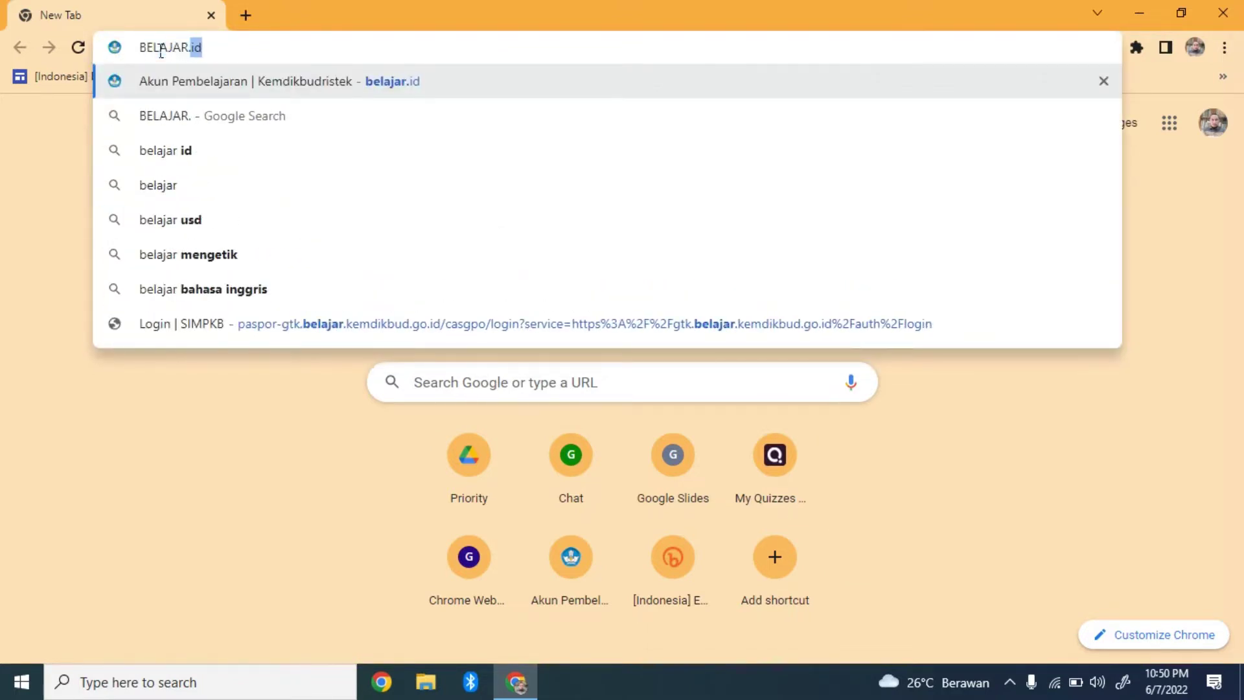
text(ID)
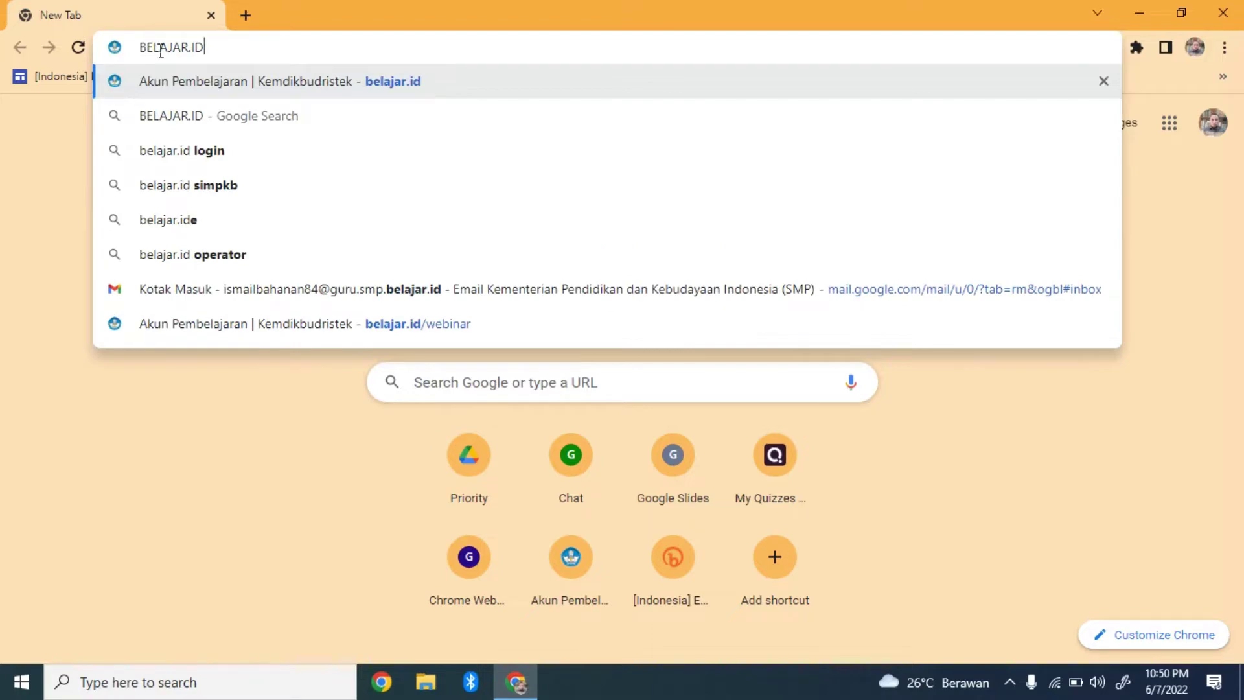
key(Return)
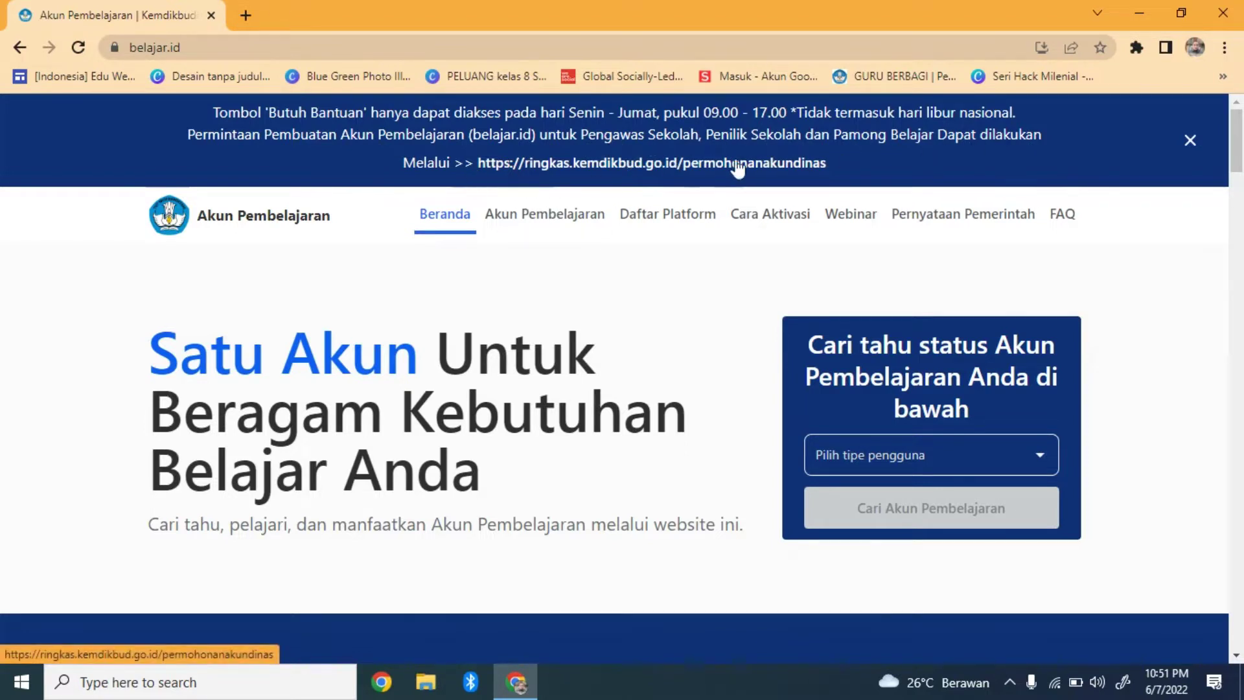
Close the announcement banner and jump via About to the Daftar Platform list
click(1190, 140)
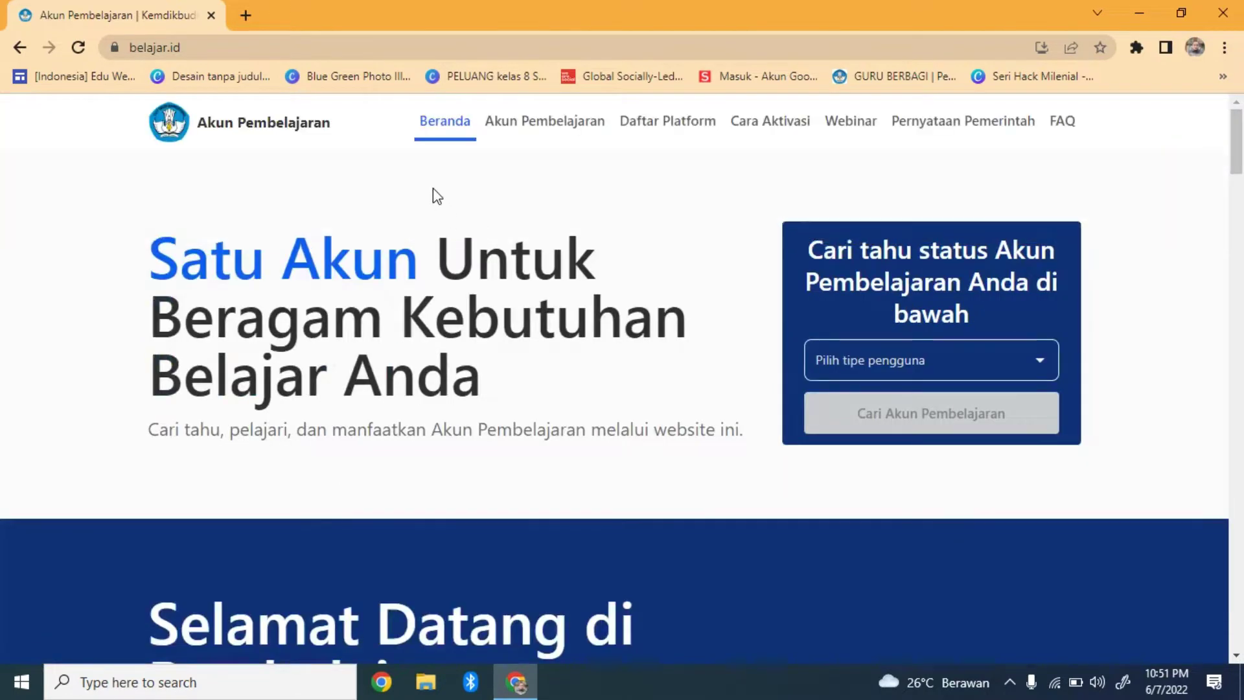
click(528, 139)
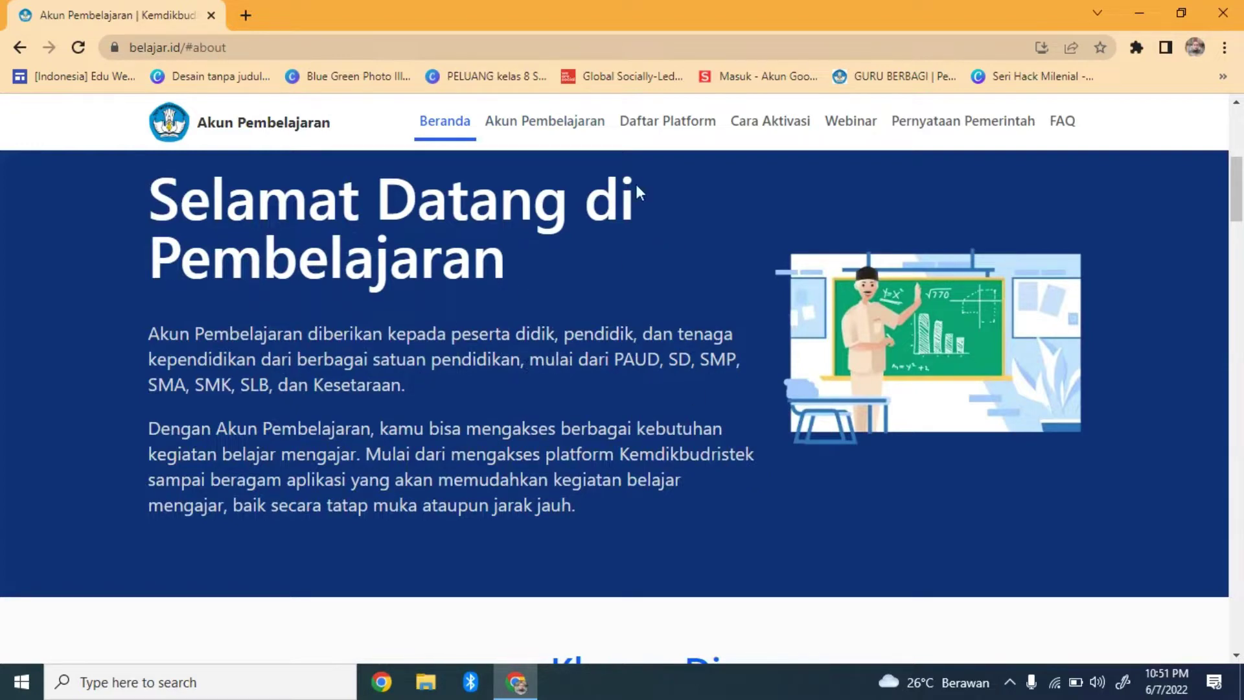
click(677, 129)
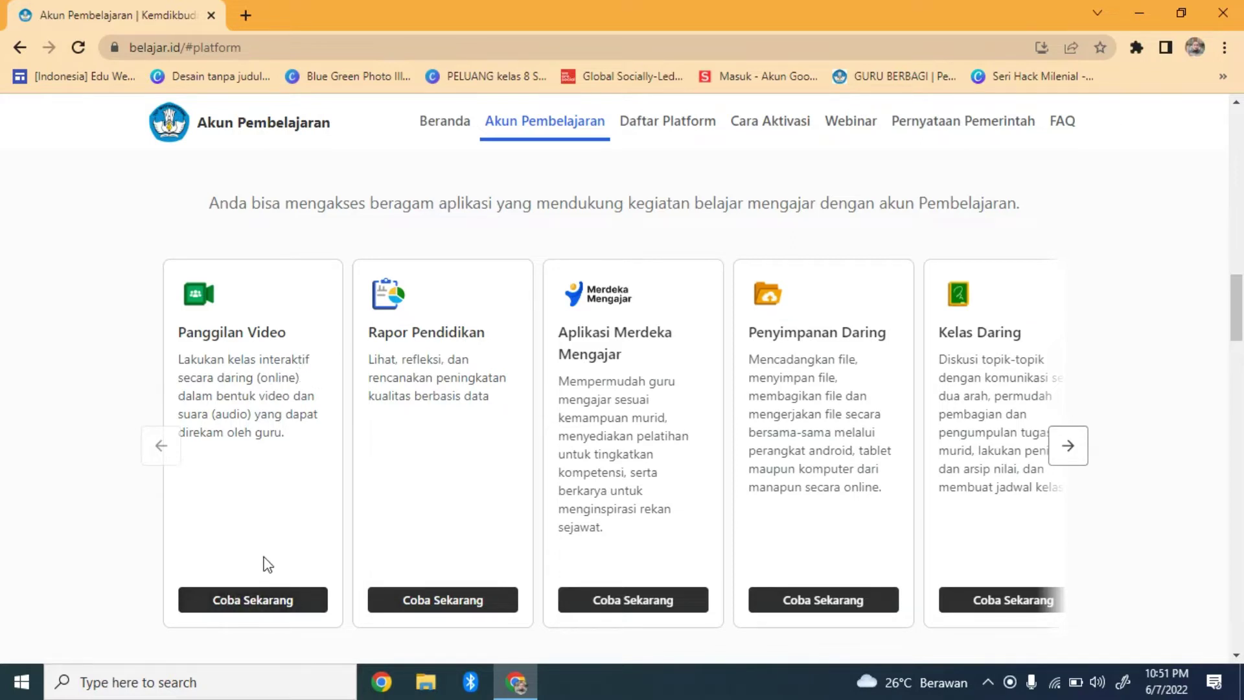
Try Panggilan Video, dismiss the notification prompt, then open Rapor Pendidikan in a new tab
click(273, 604)
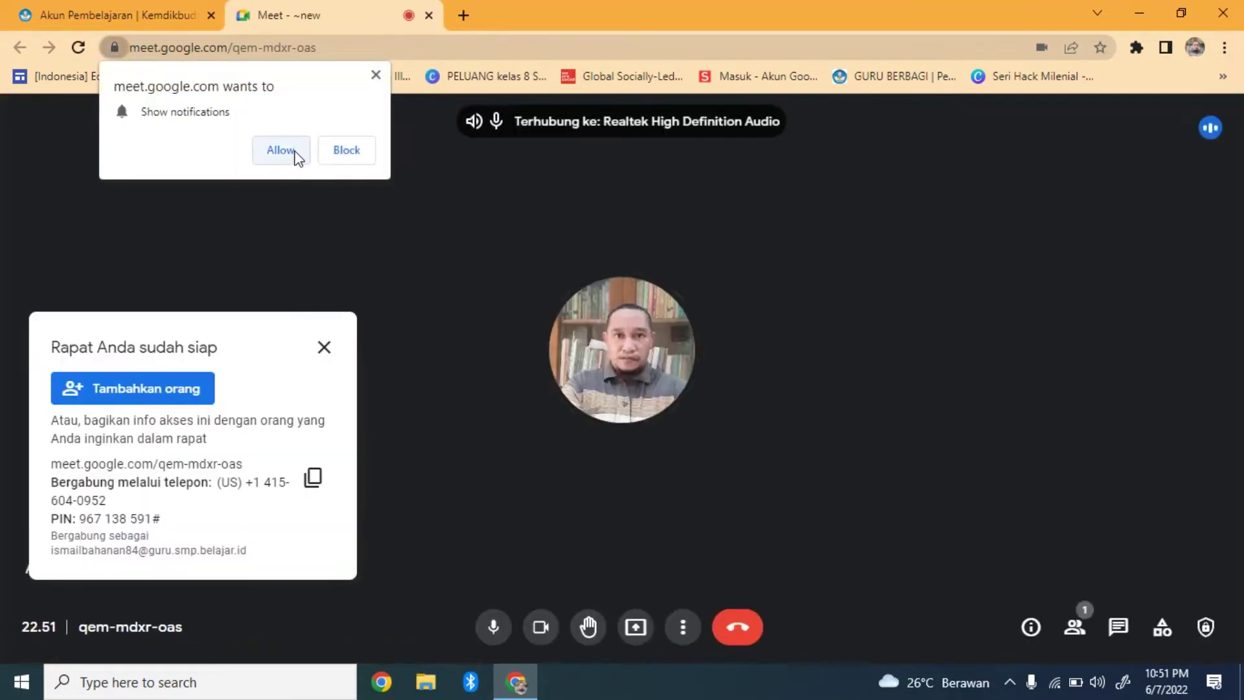
click(373, 76)
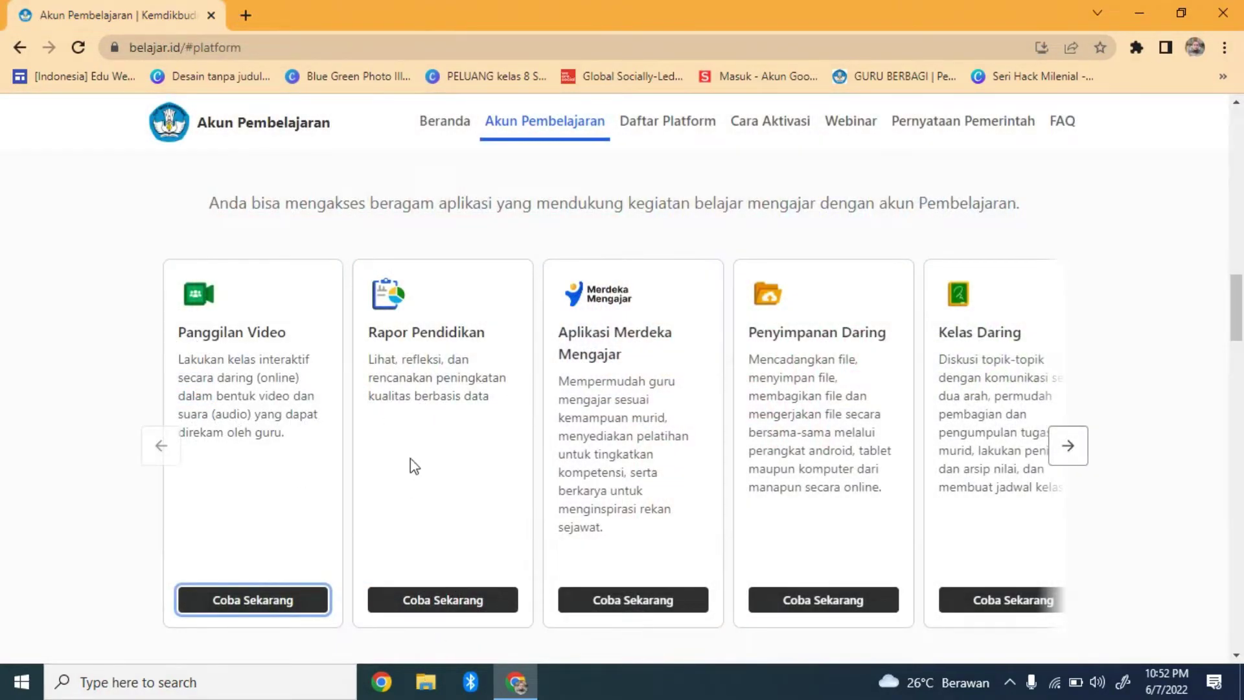
click(438, 606)
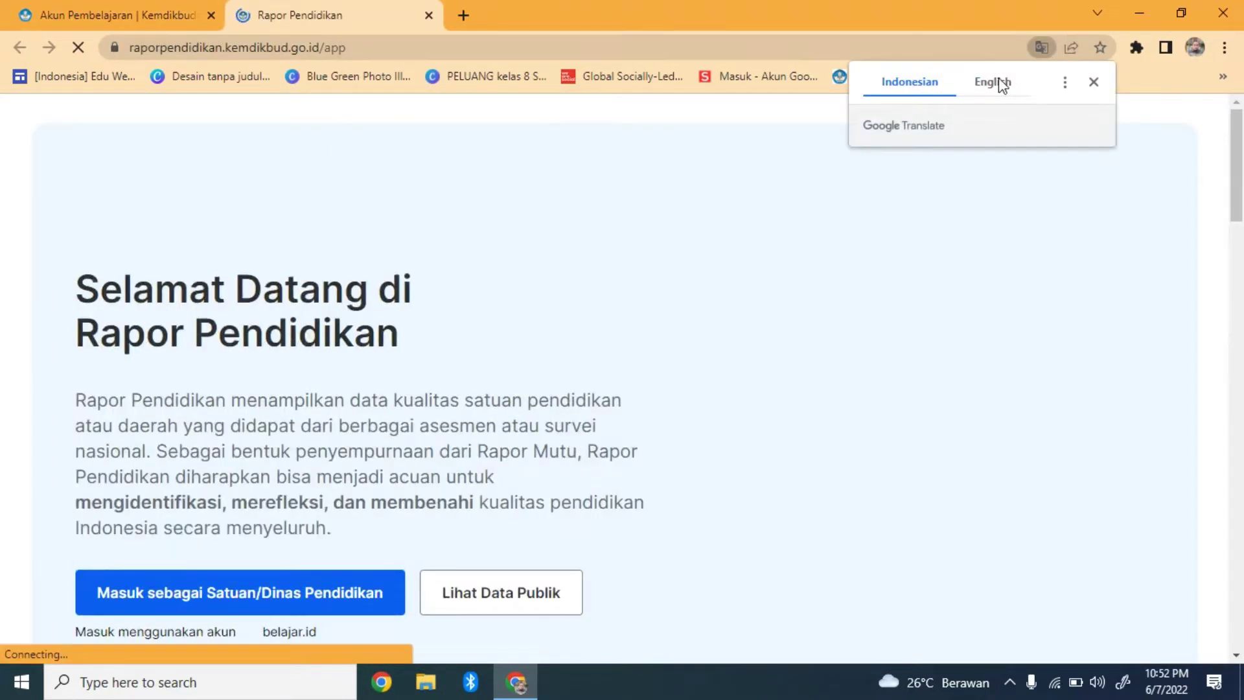
Translate the page to English and back to Indonesian, then open Lihat Data Publik in a new tab
click(1003, 85)
click(1092, 83)
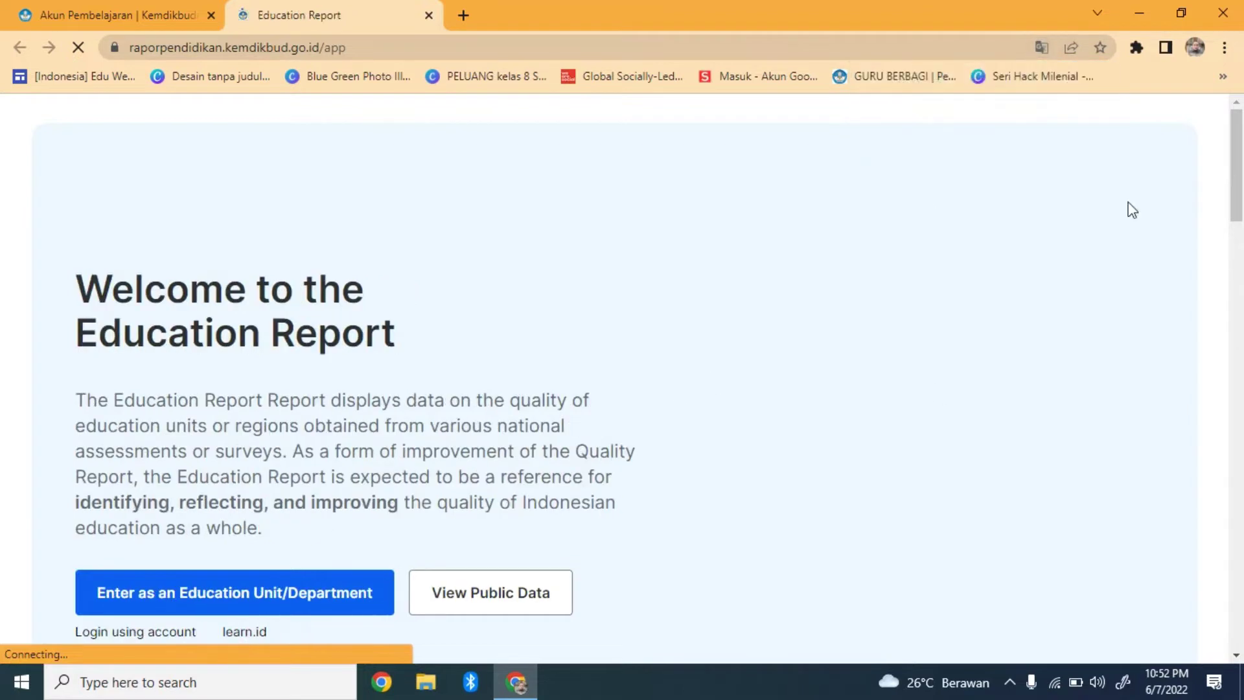
click(1039, 48)
click(927, 79)
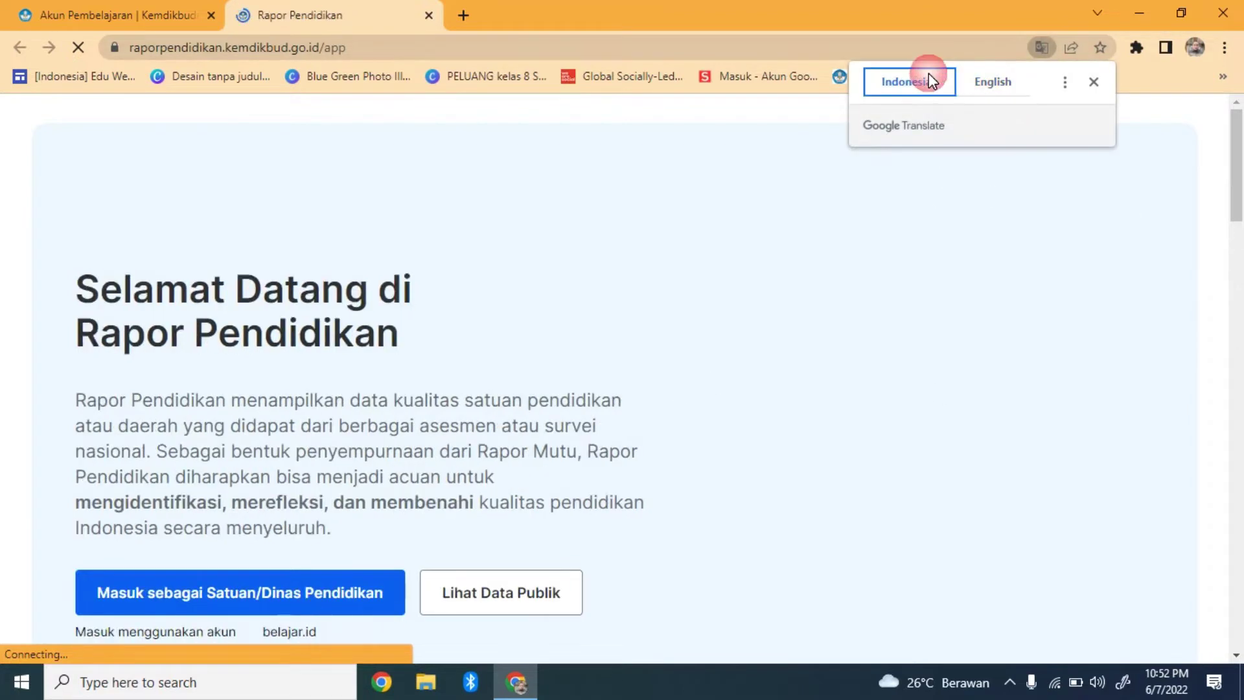
click(1094, 83)
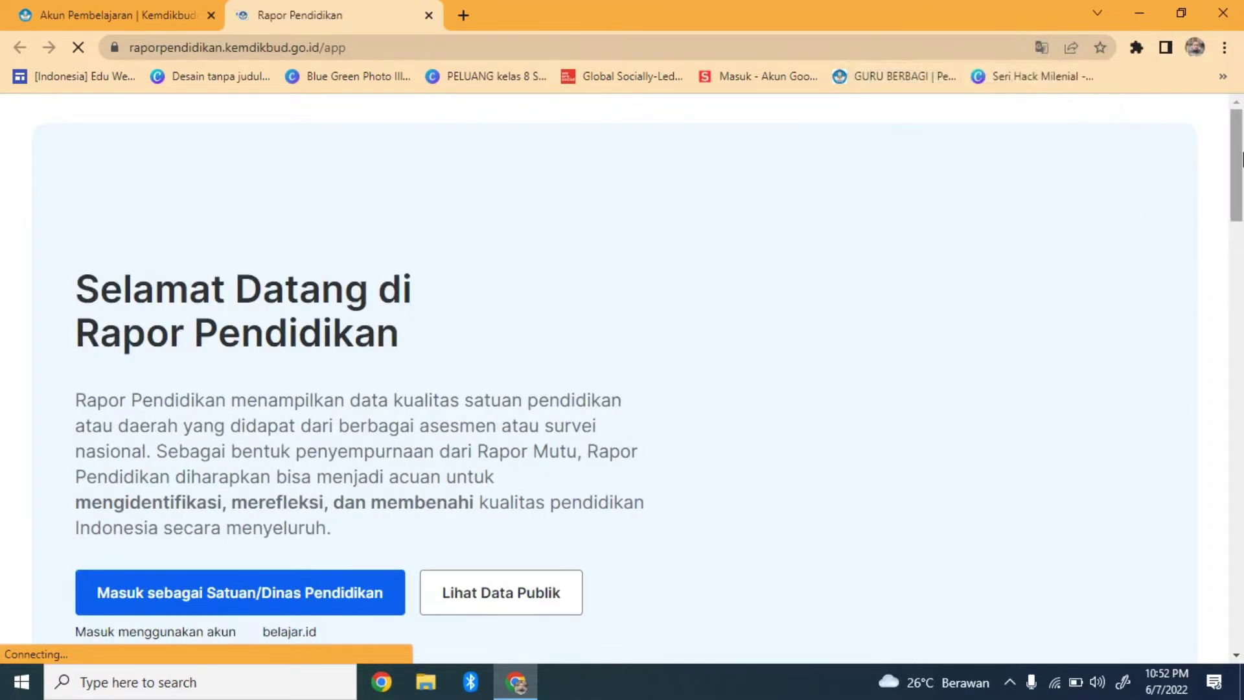
drag(1236, 169, 1238, 204)
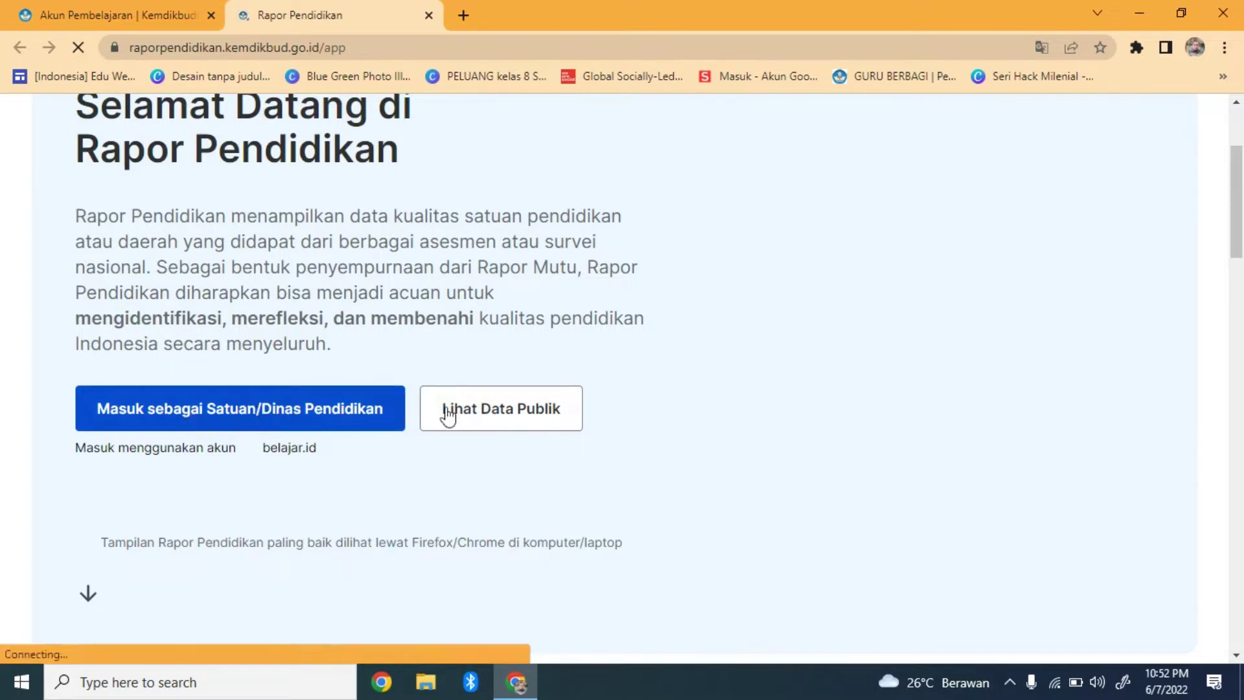
click(490, 414)
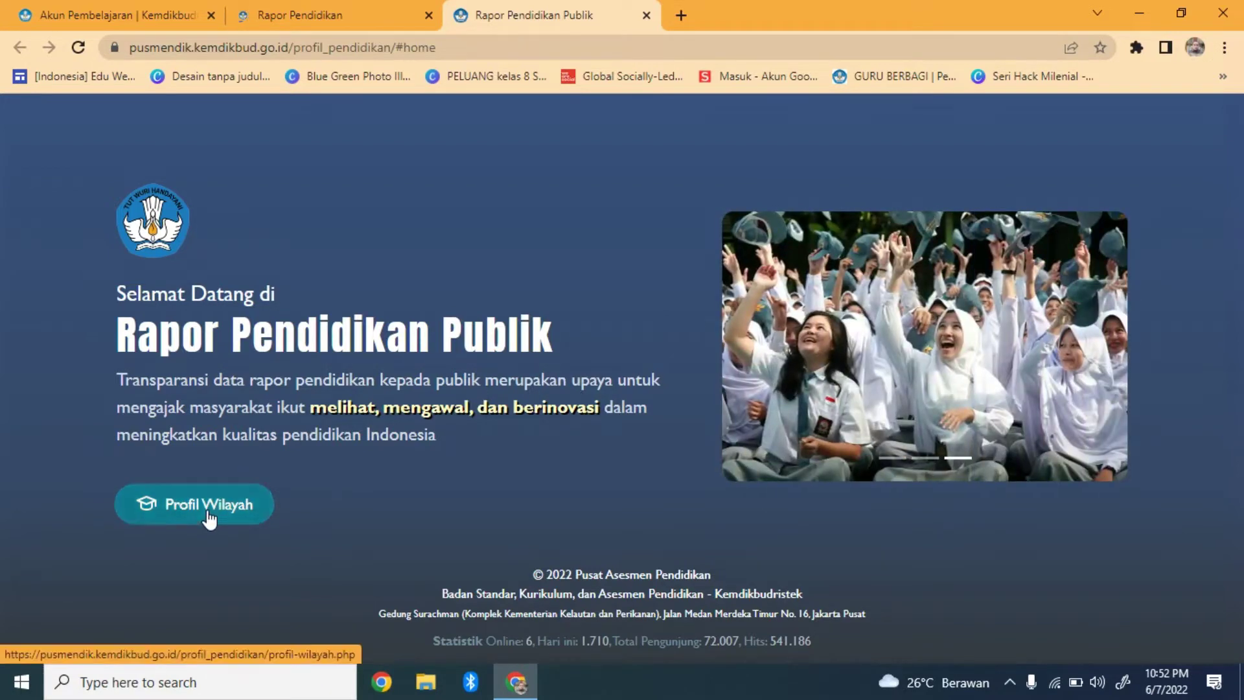
Open Profil Wilayah and look through the province and regency dropdowns
click(207, 512)
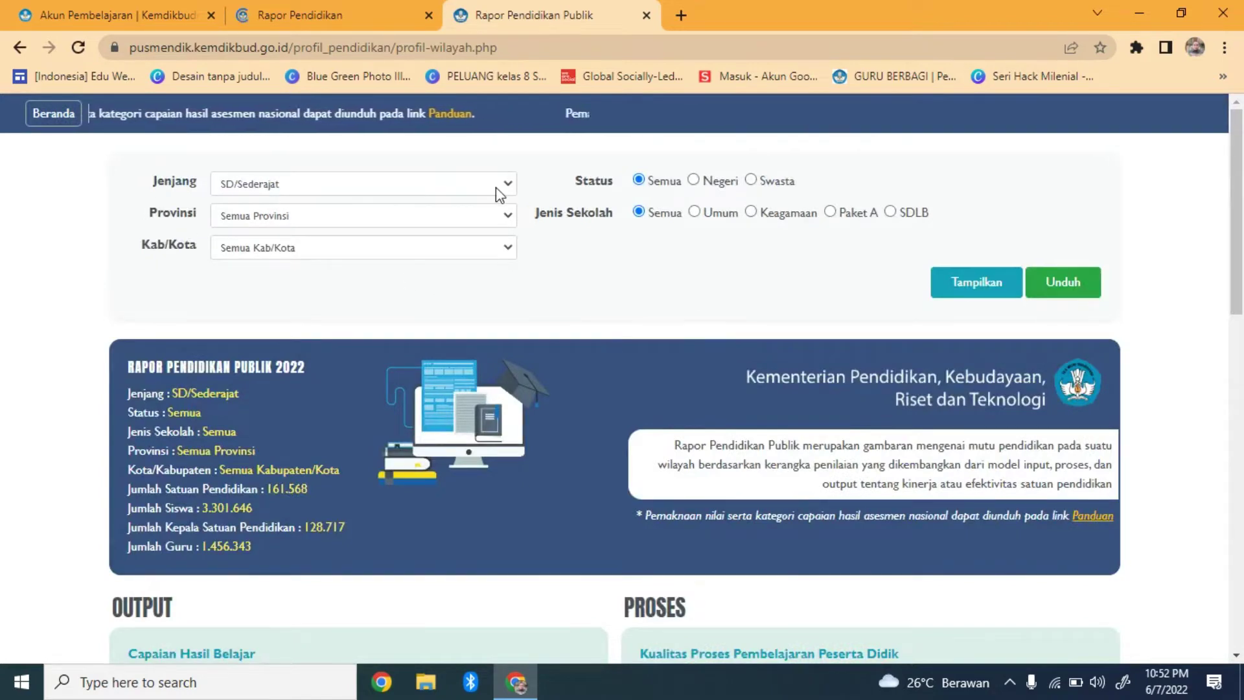
click(503, 224)
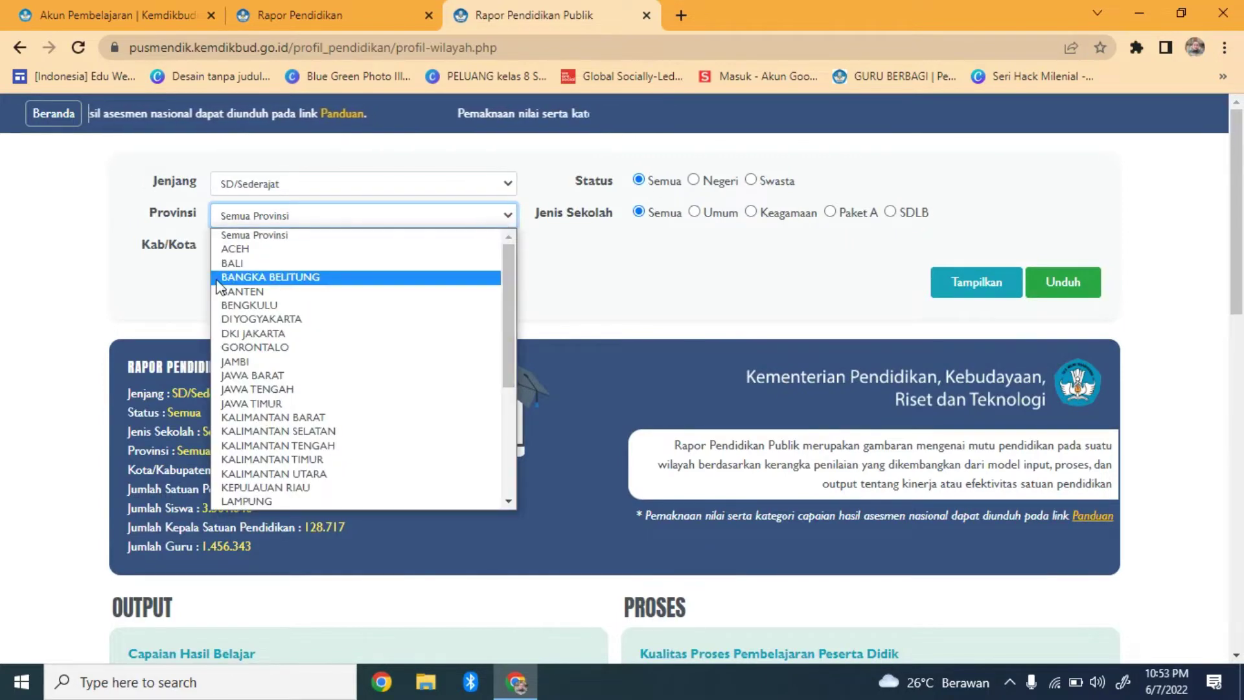
click(101, 303)
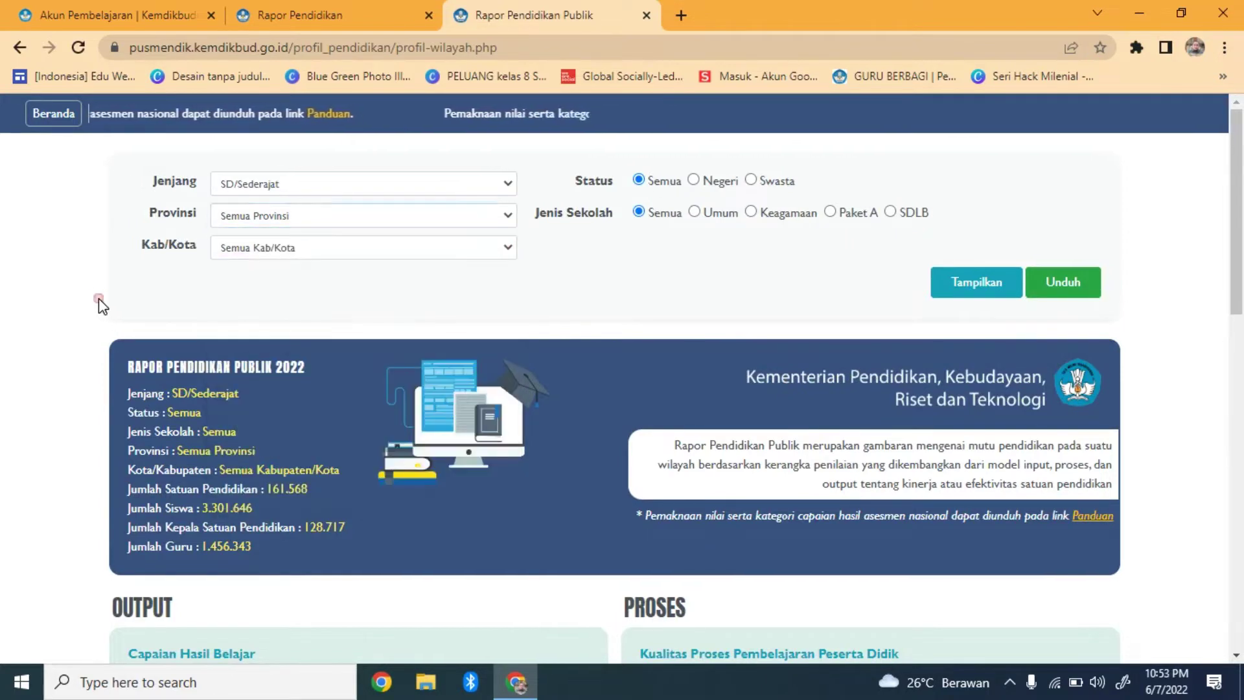
click(503, 247)
click(510, 250)
click(508, 220)
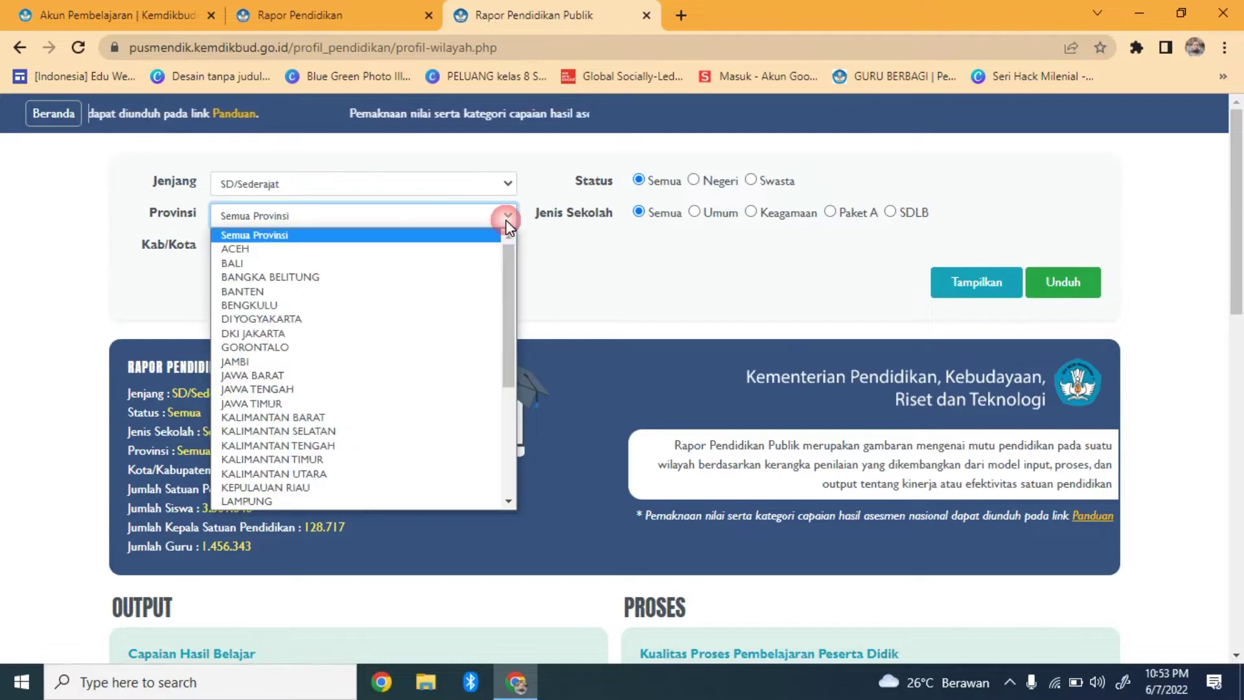
click(511, 183)
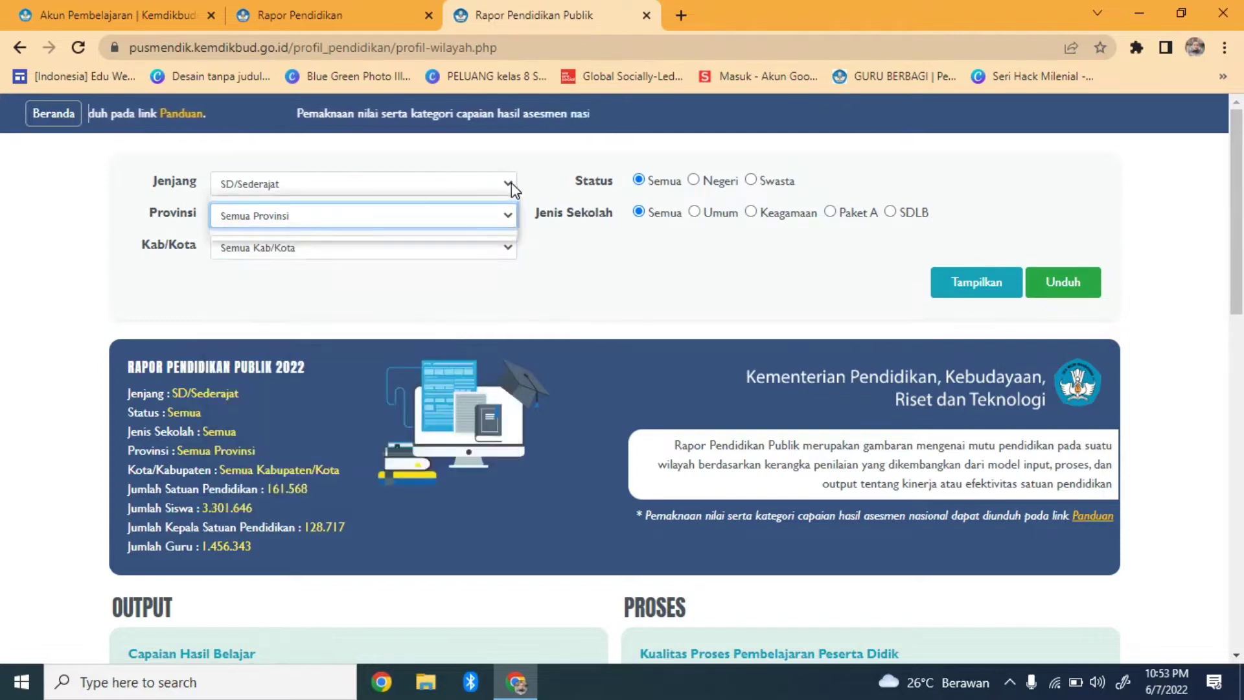
Filter by SMP/Sederajat, JAWA TIMUR, KABUPATEN BANYUWANGI with status Semua and show the report
click(511, 181)
click(360, 217)
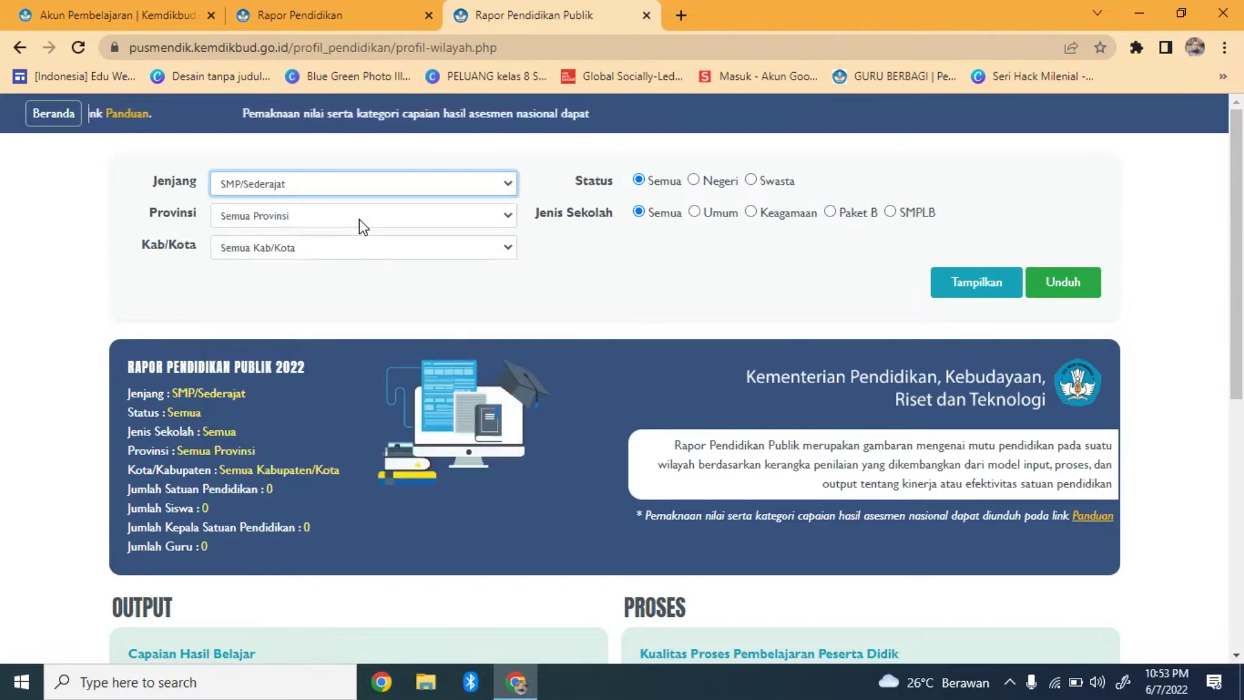
click(508, 224)
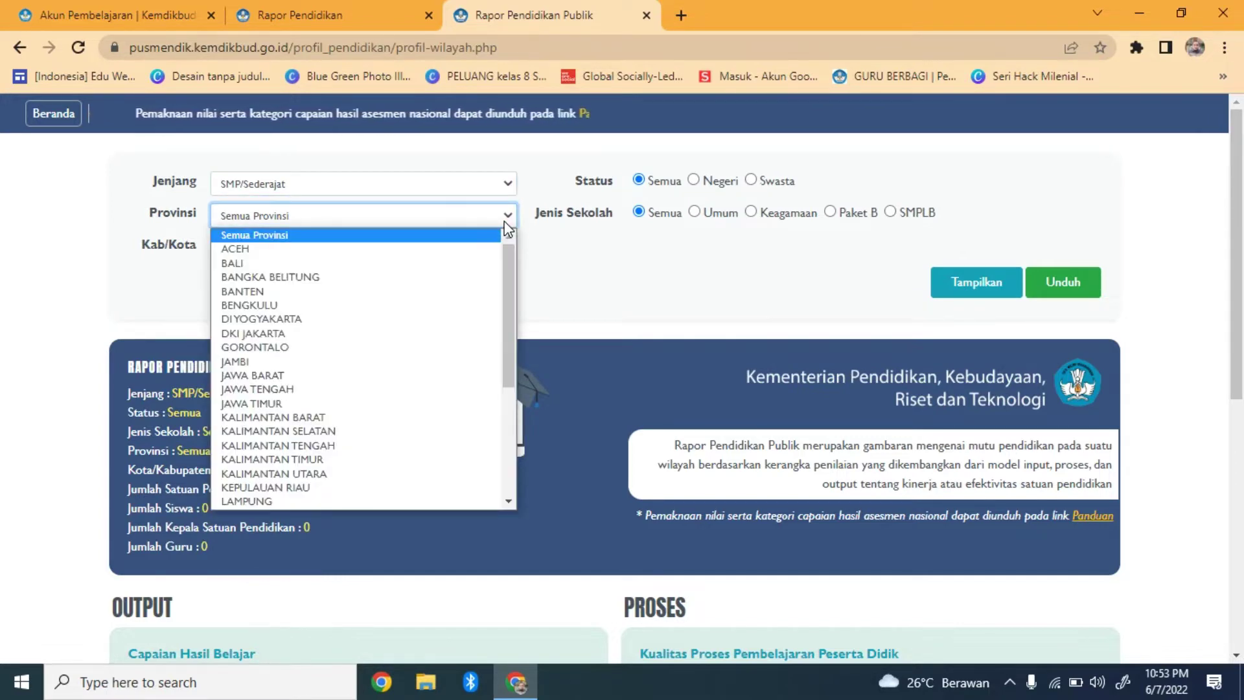
click(310, 407)
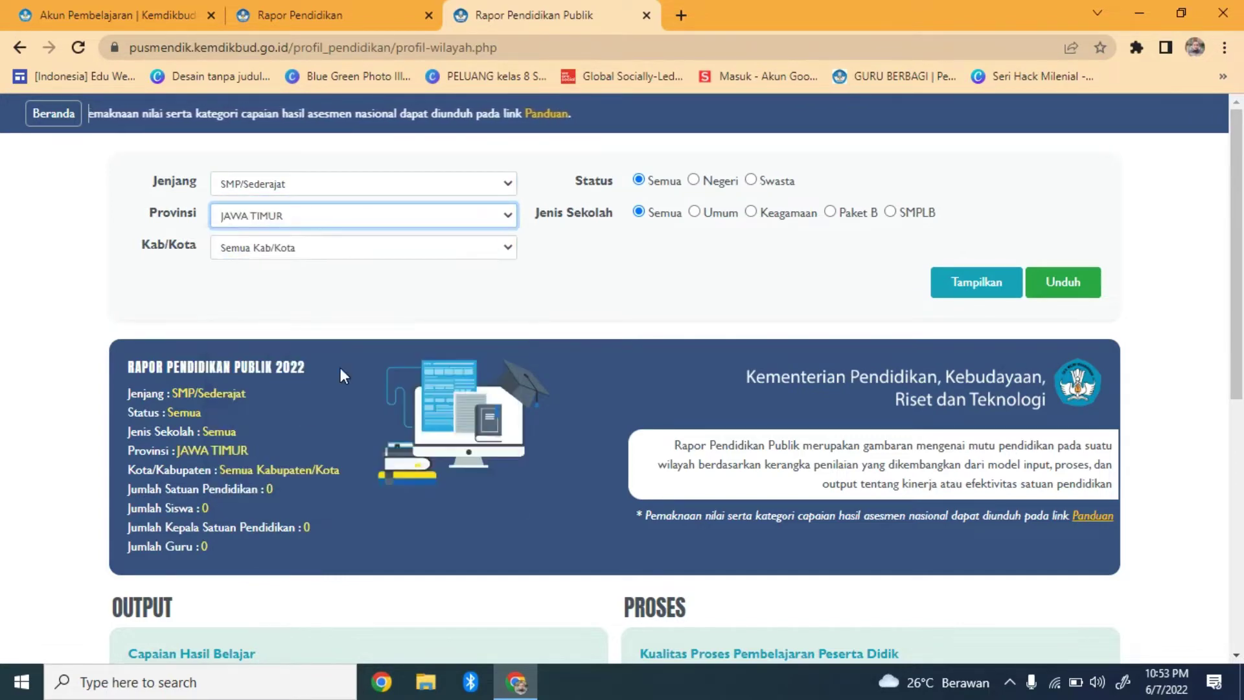
click(509, 249)
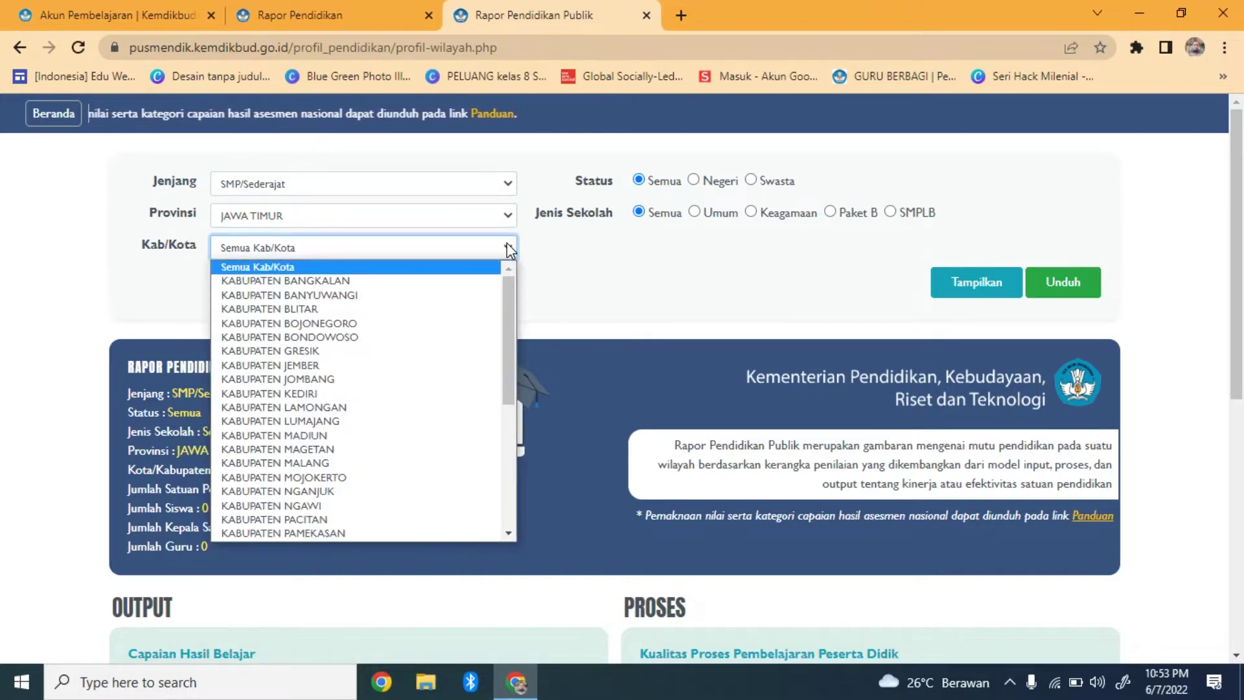
click(386, 299)
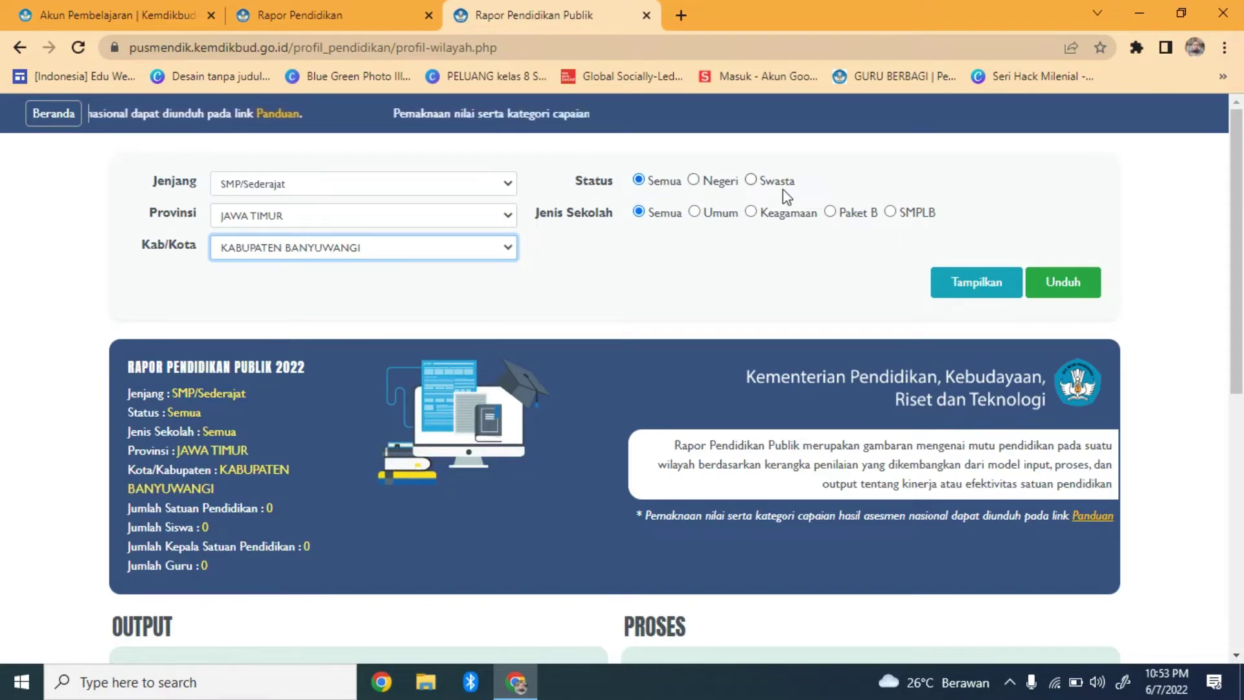
click(694, 180)
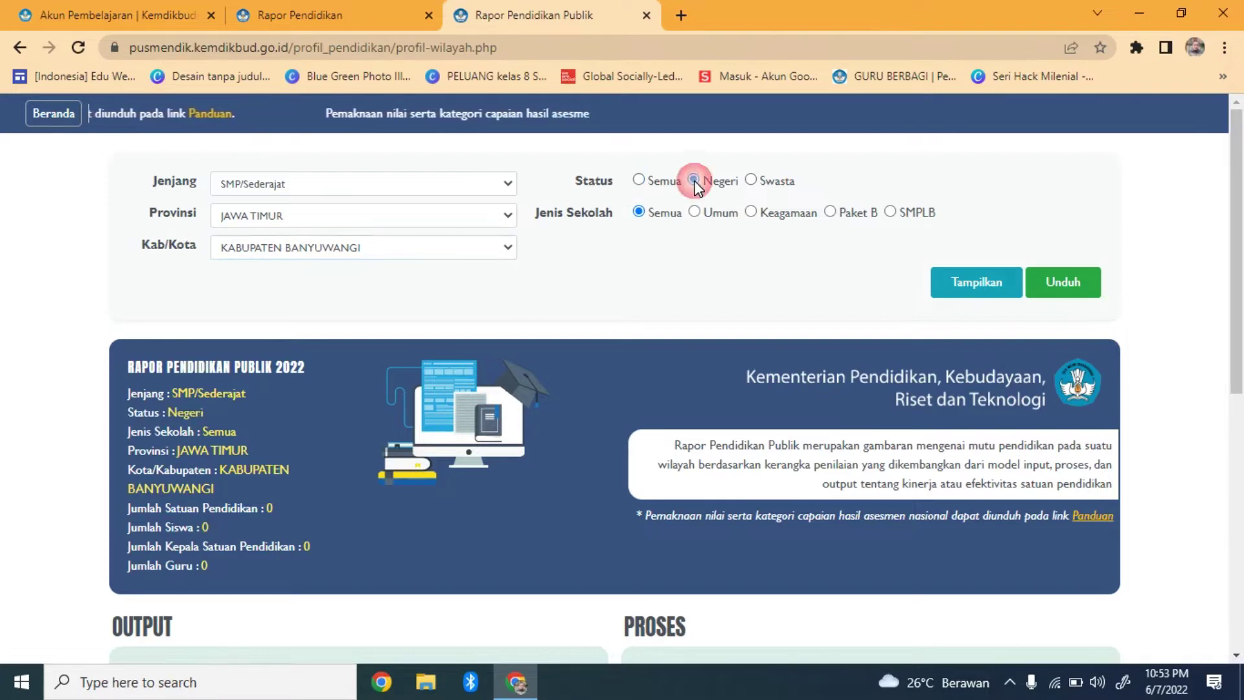
click(639, 181)
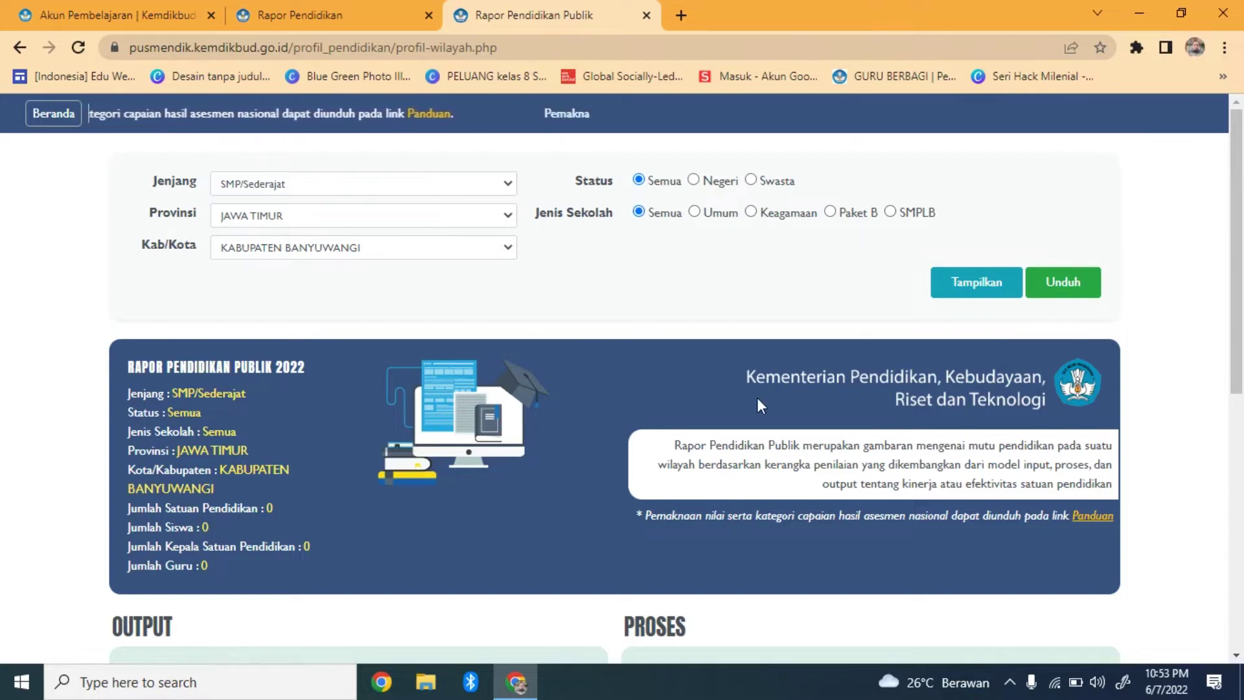
click(985, 290)
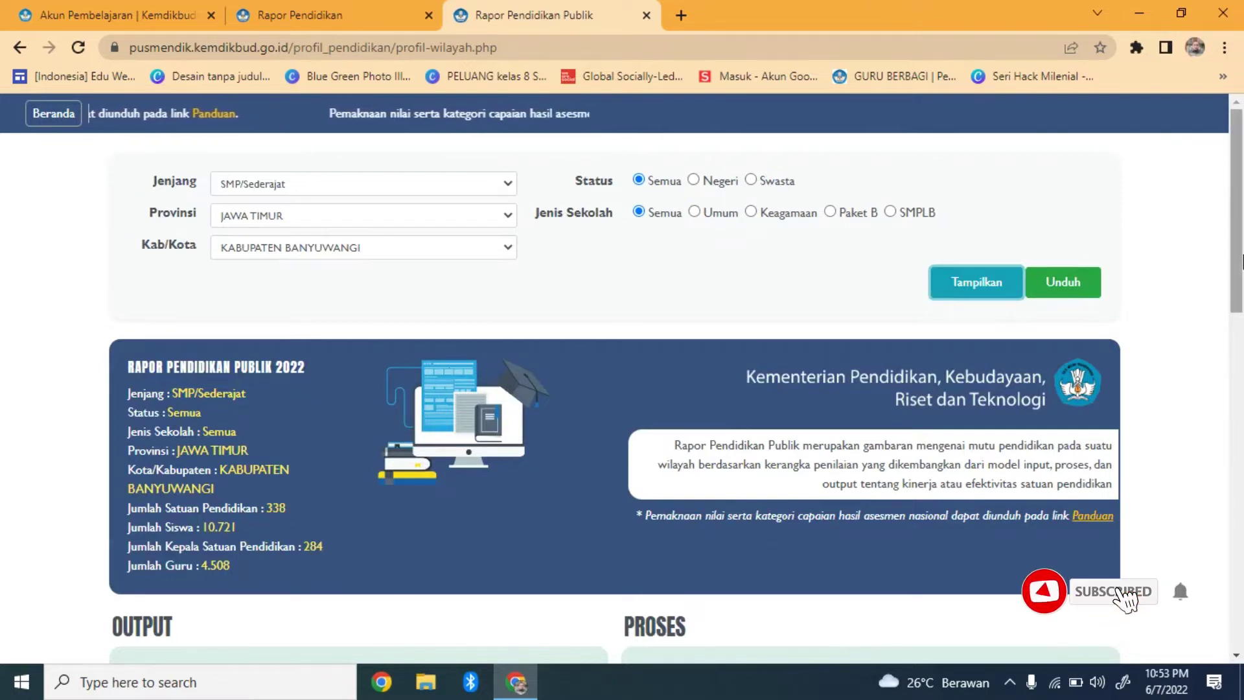
scroll(618, 433, down, 5)
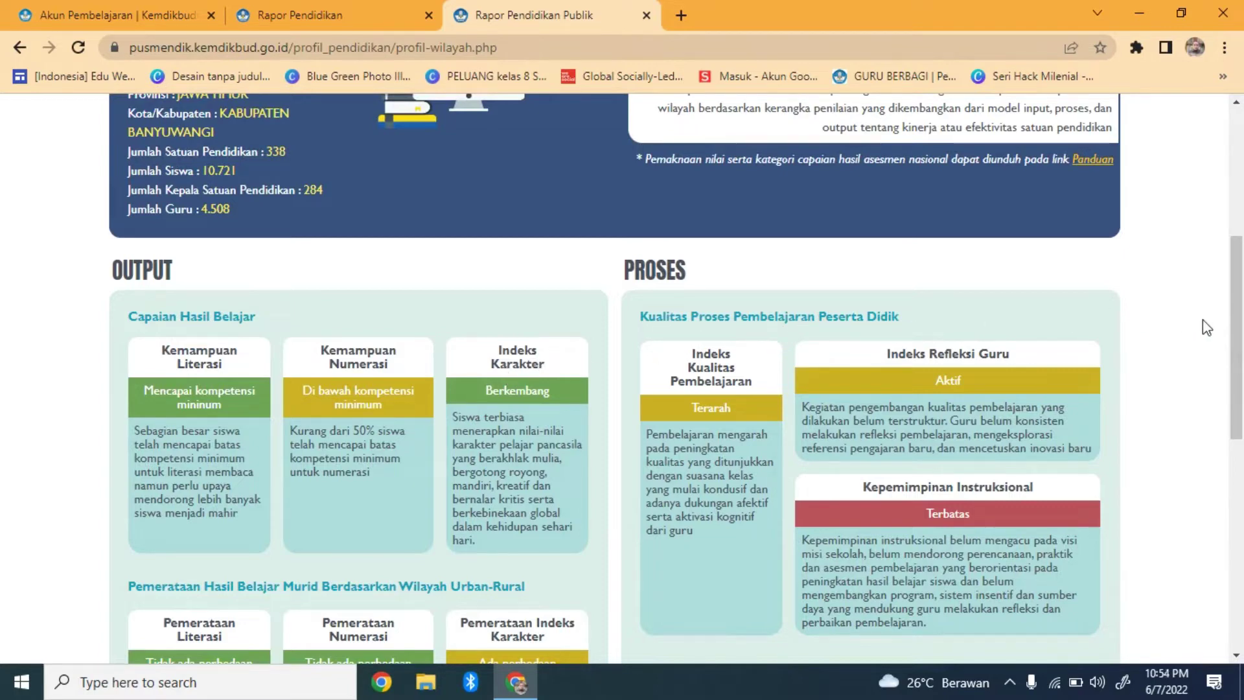
scroll(1203, 328, down, 3)
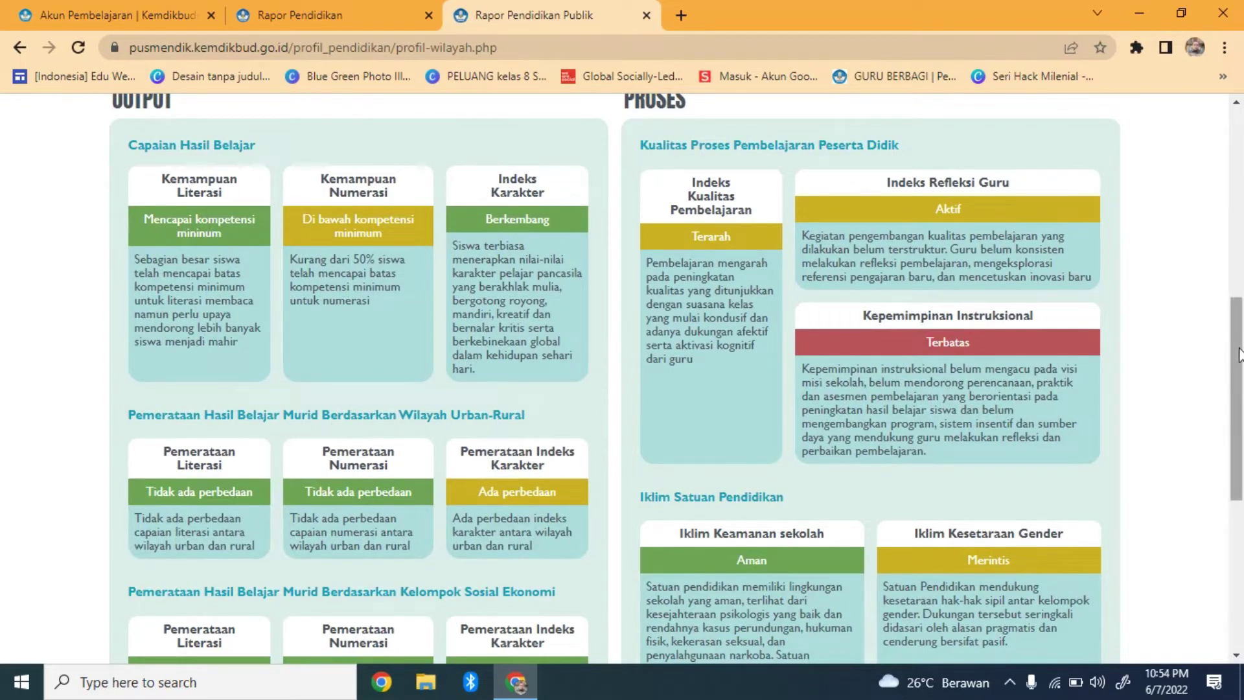
scroll(635, 360, down, 2)
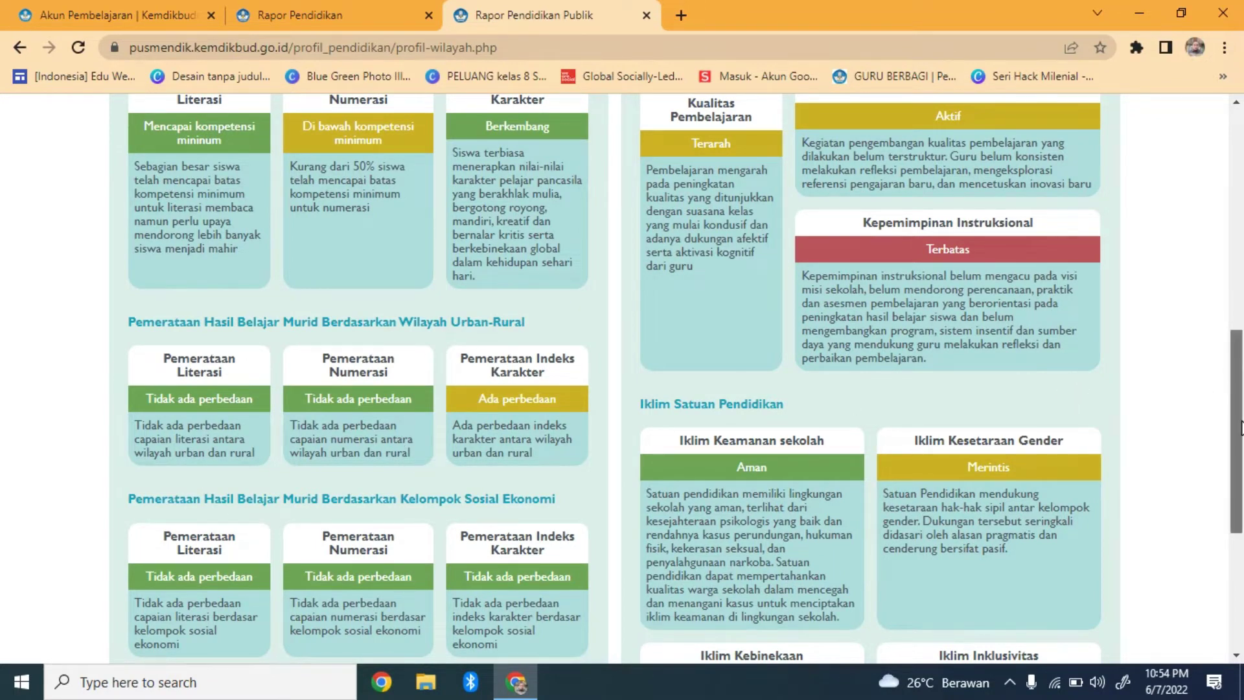
scroll(755, 501, down, 1)
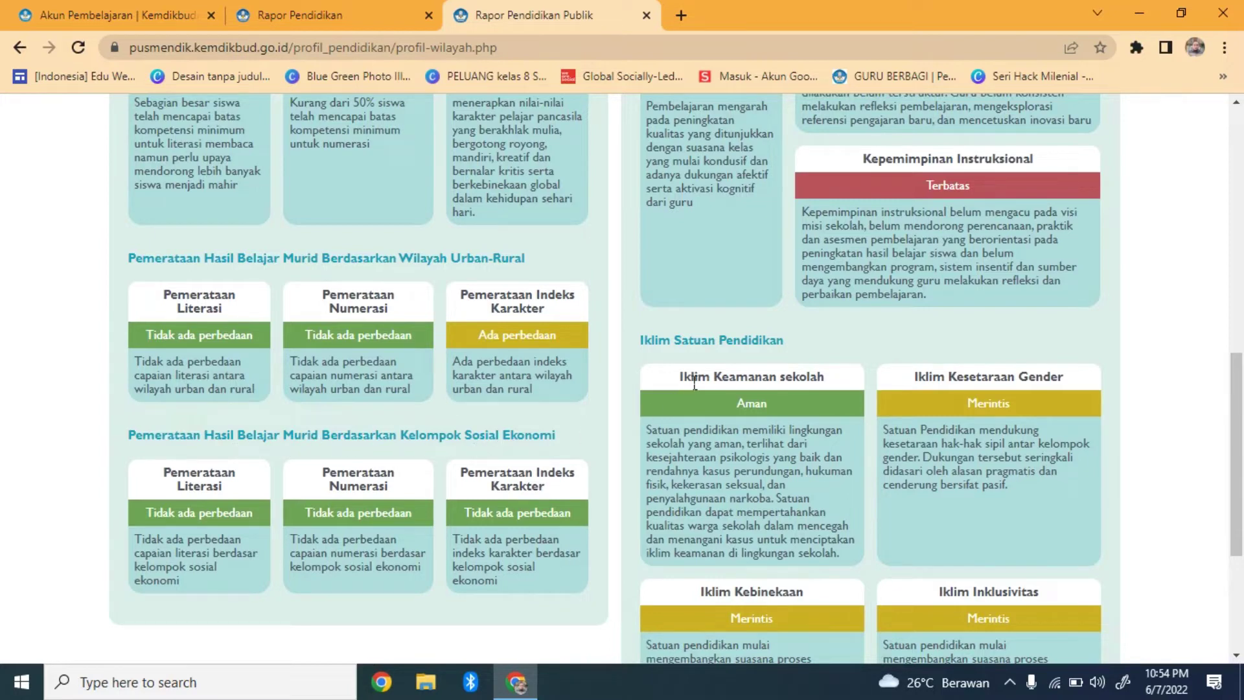
scroll(1242, 487, down, 1)
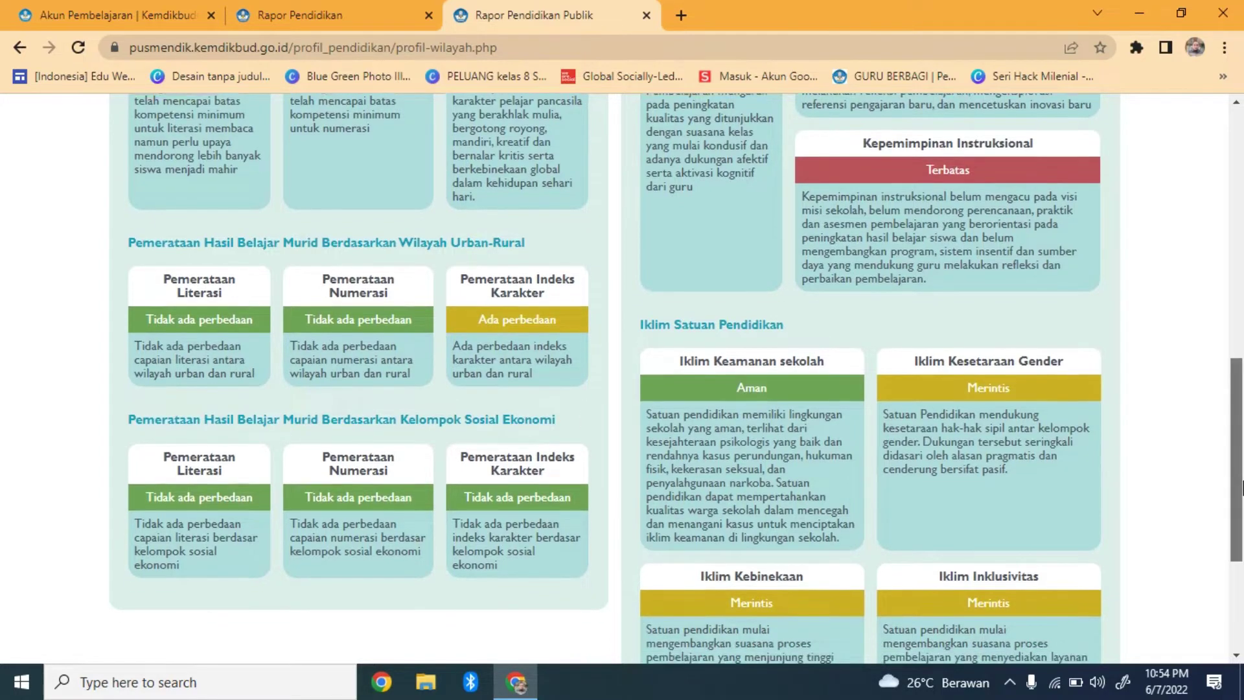
drag(1242, 487, 1242, 243)
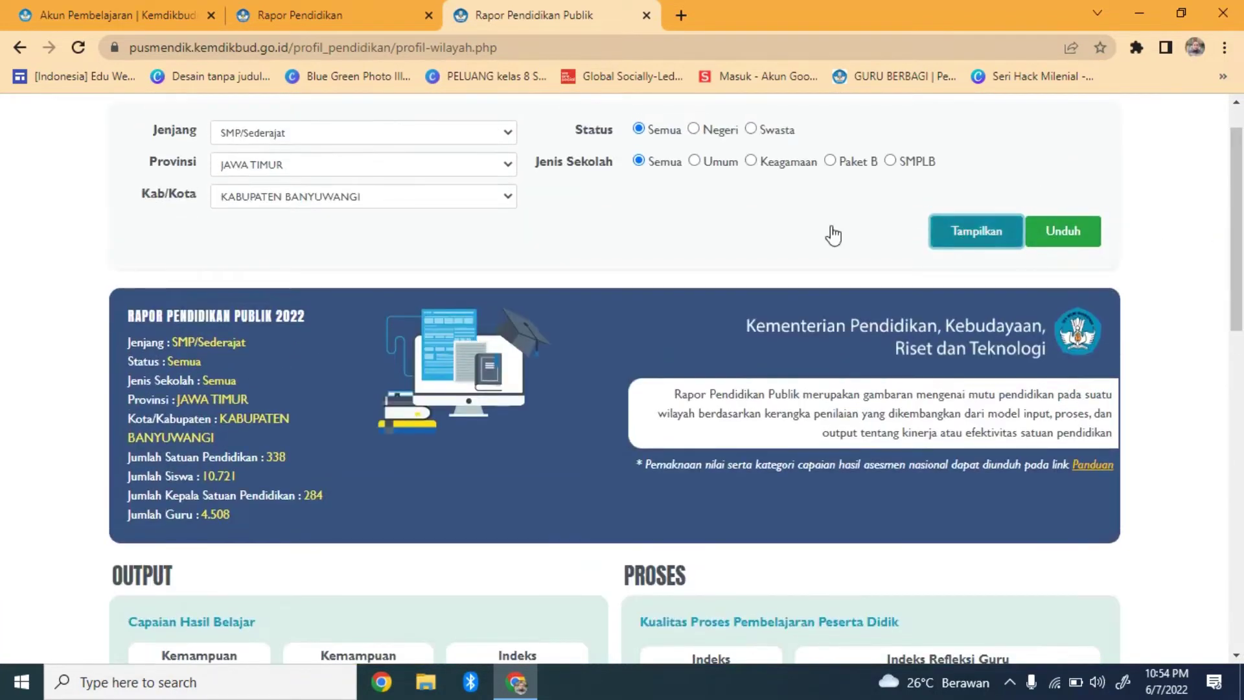
Show the report for KABUPATEN BONDOWOSO
click(510, 198)
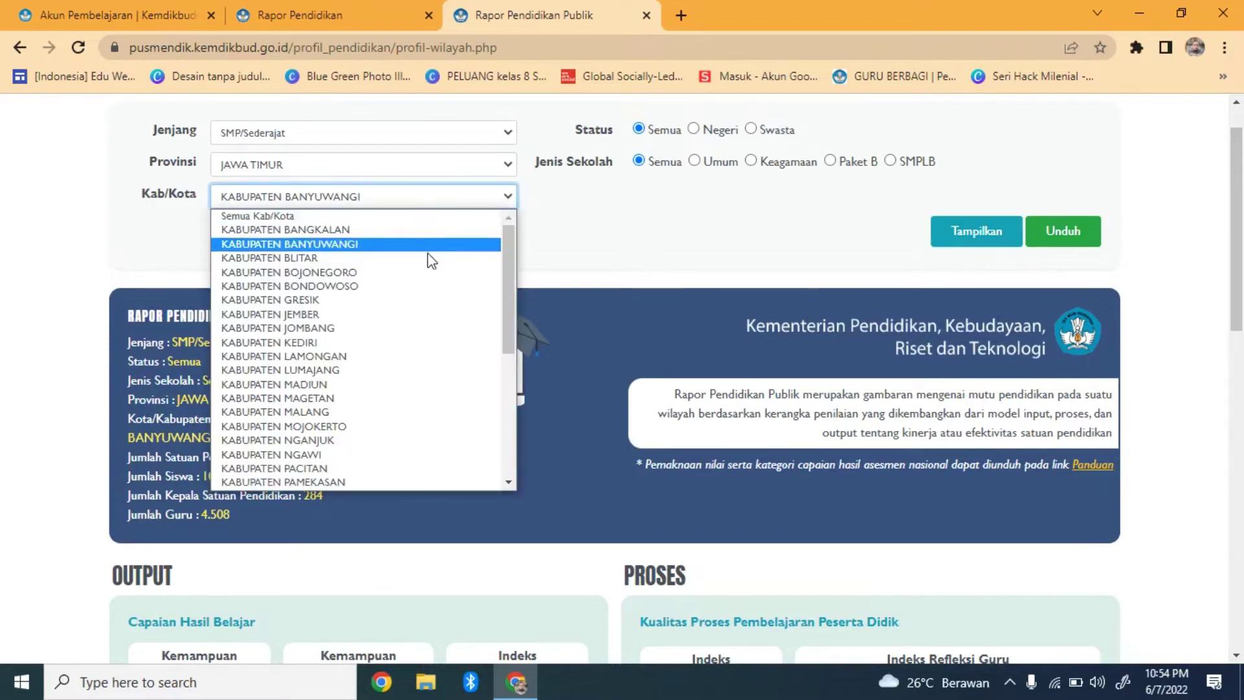
click(403, 286)
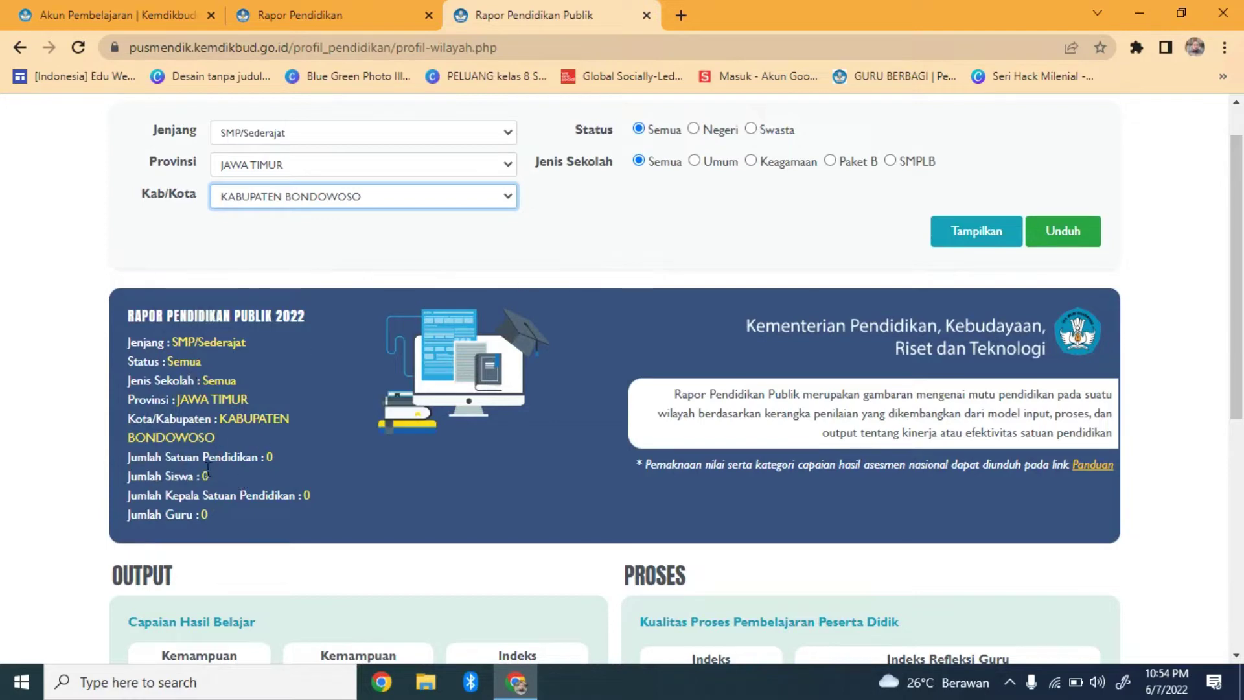
click(998, 228)
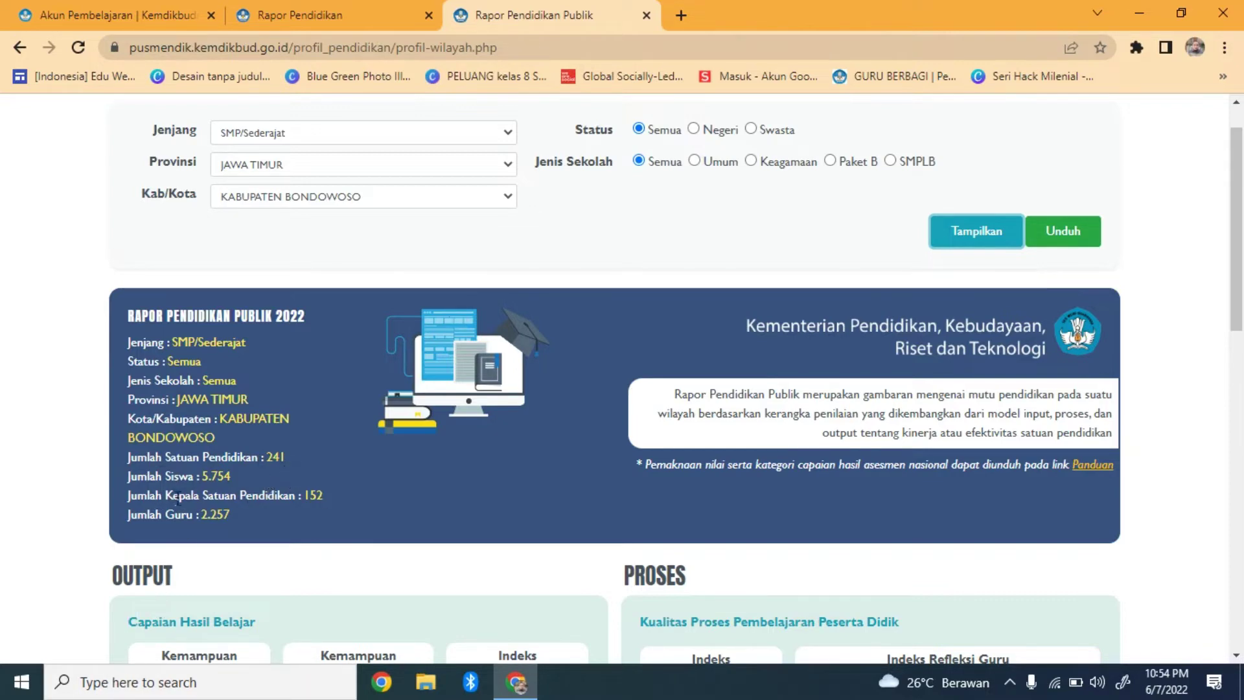
Check Bondowoso's Negeri schools, revert status to Semua, and reload to reset the report
click(693, 129)
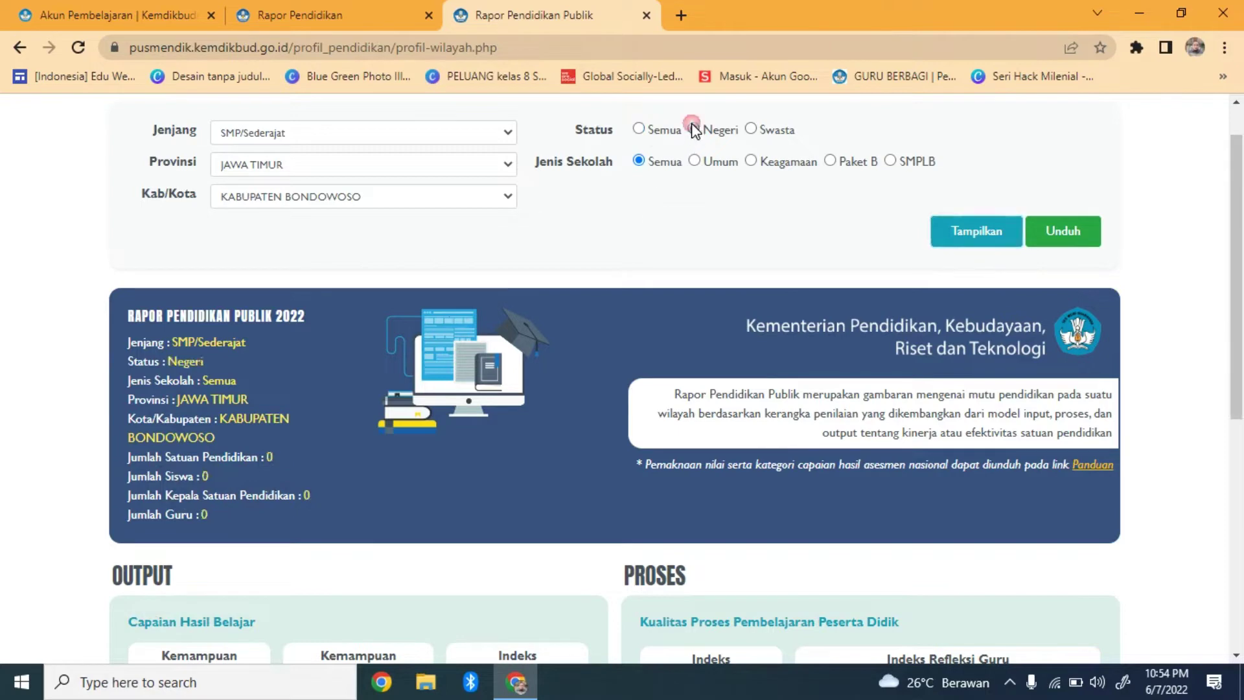
click(982, 232)
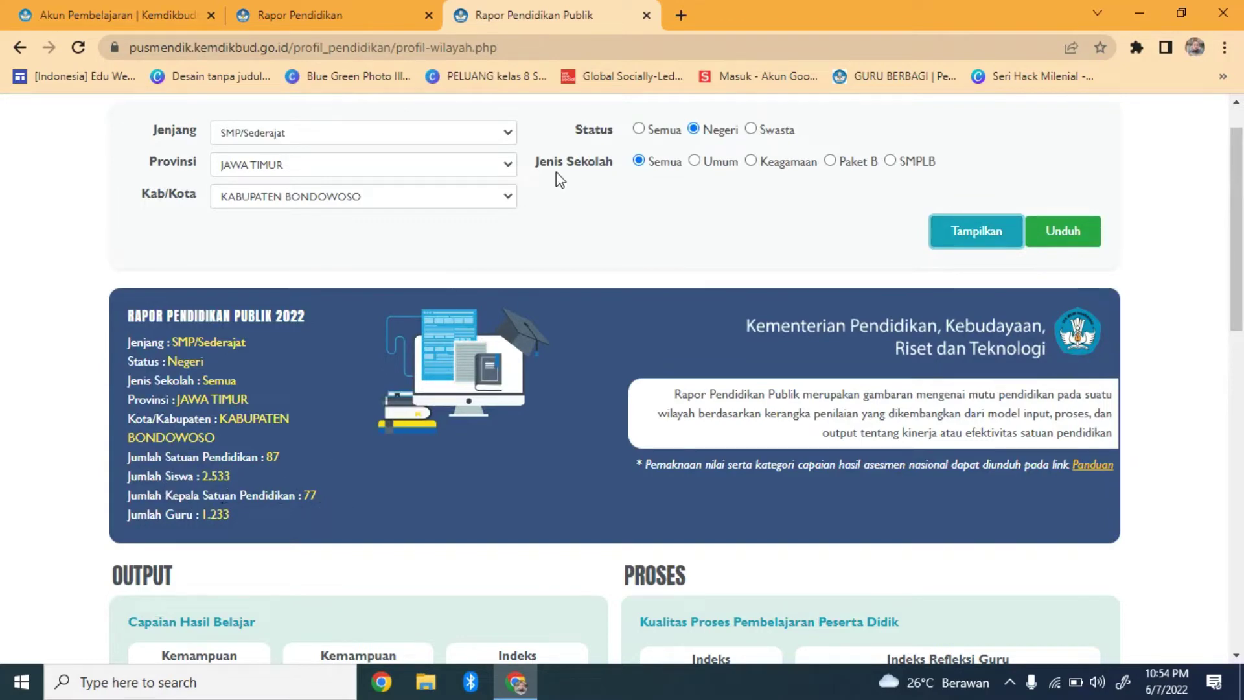
click(639, 129)
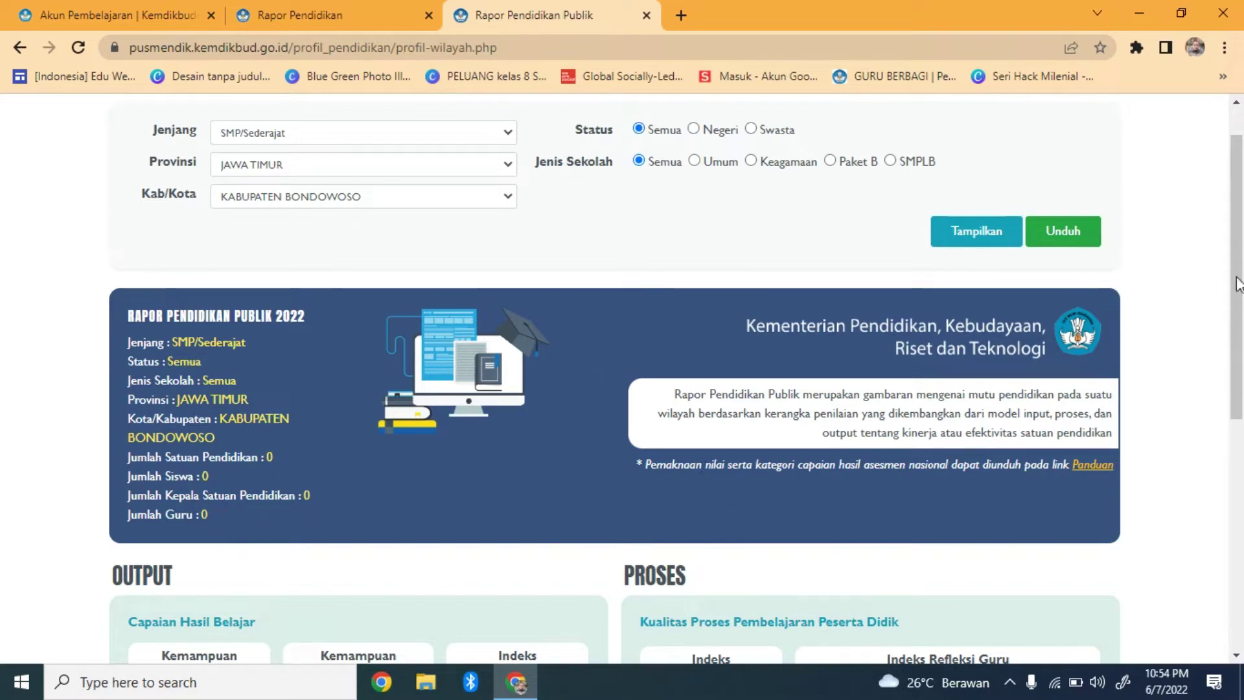
drag(1238, 286, 1242, 484)
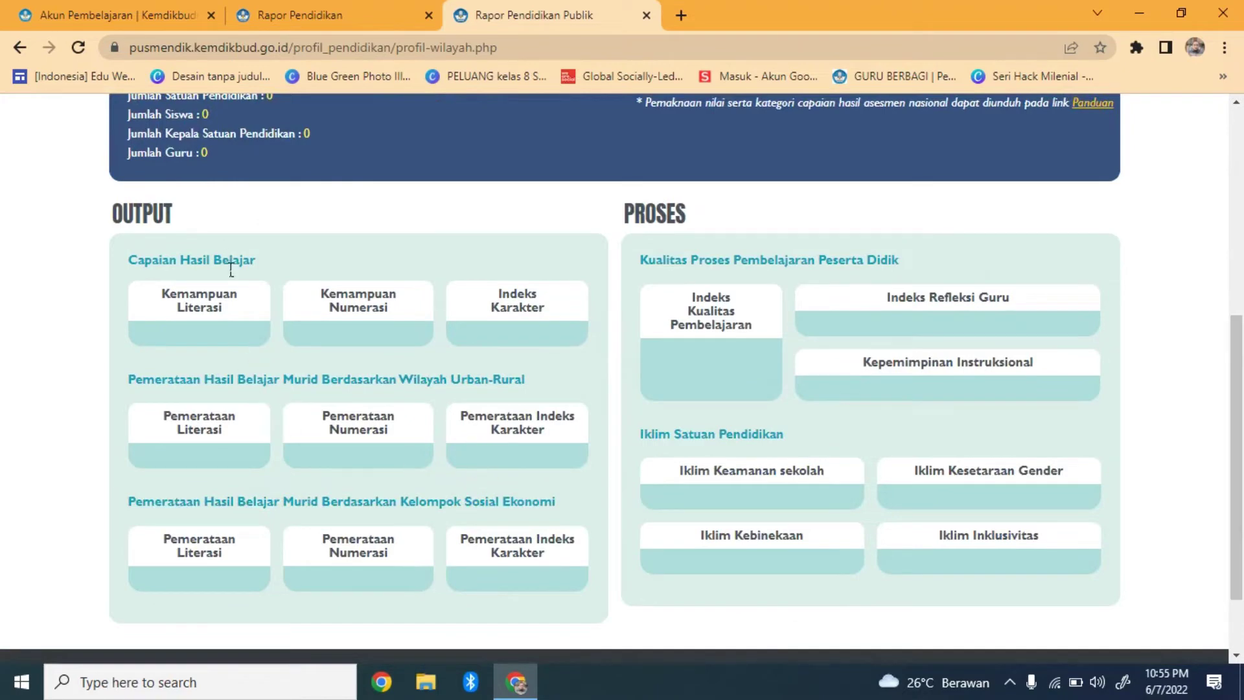
click(80, 46)
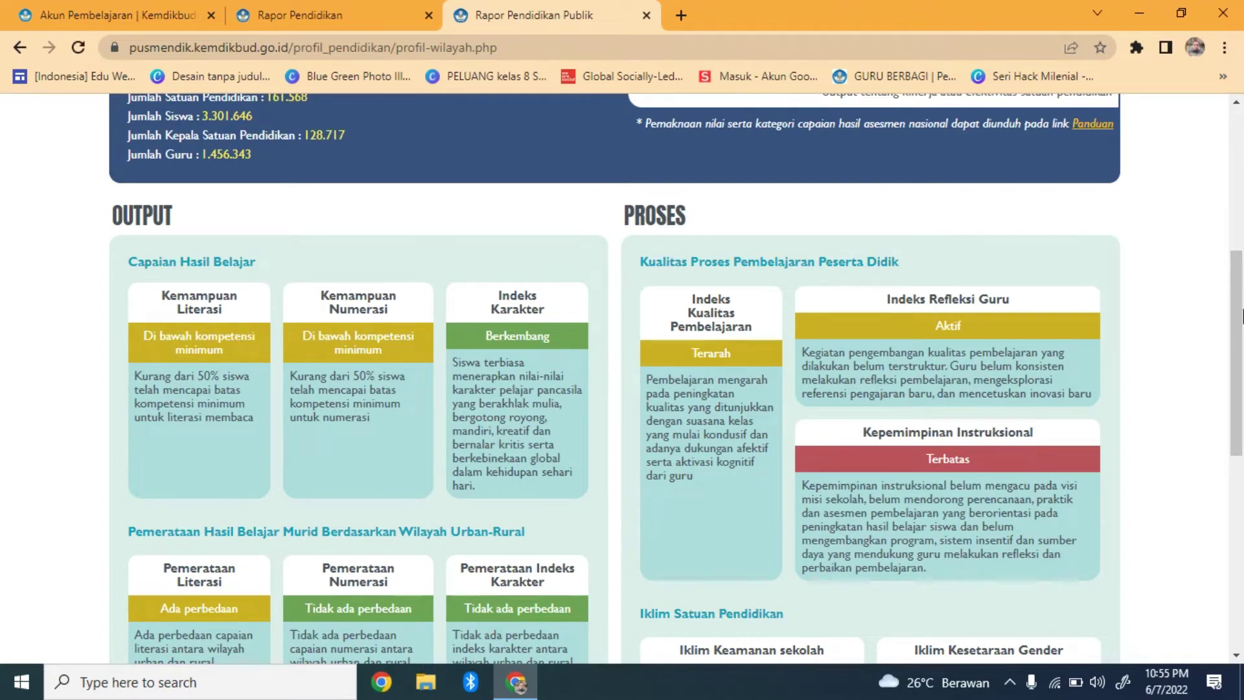
drag(1237, 338, 1238, 243)
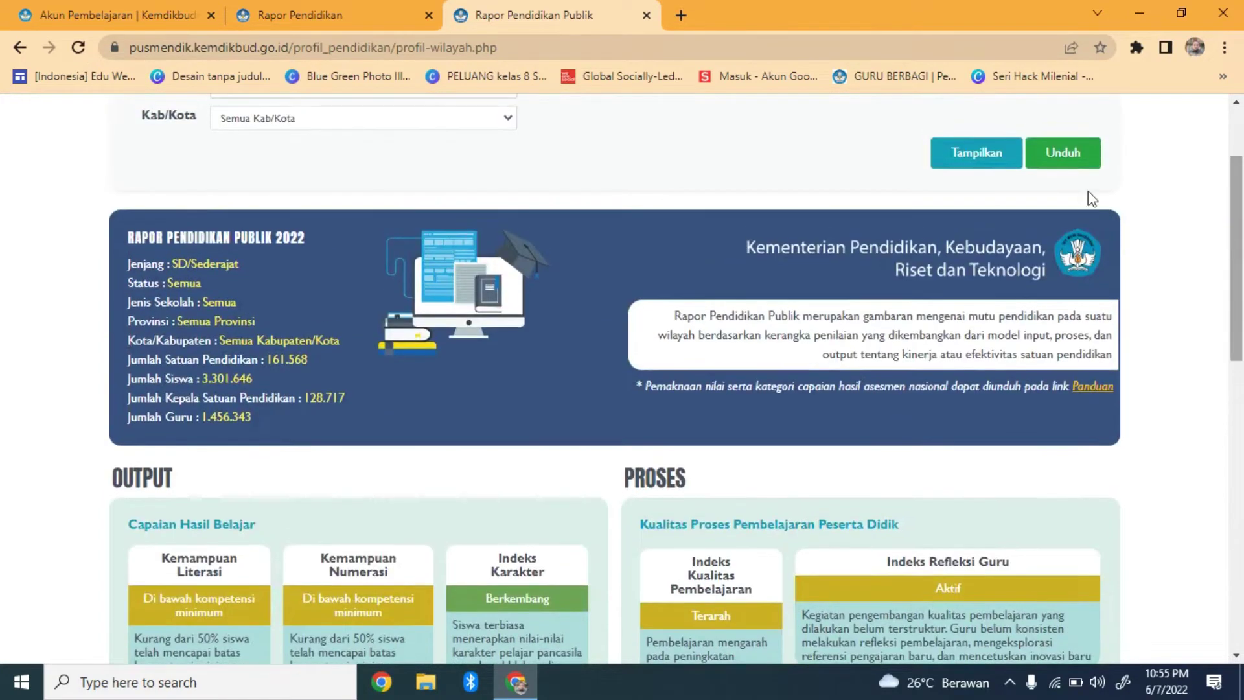
Open the Unduh form and enter the requester's name, e-mail and institution
click(1060, 159)
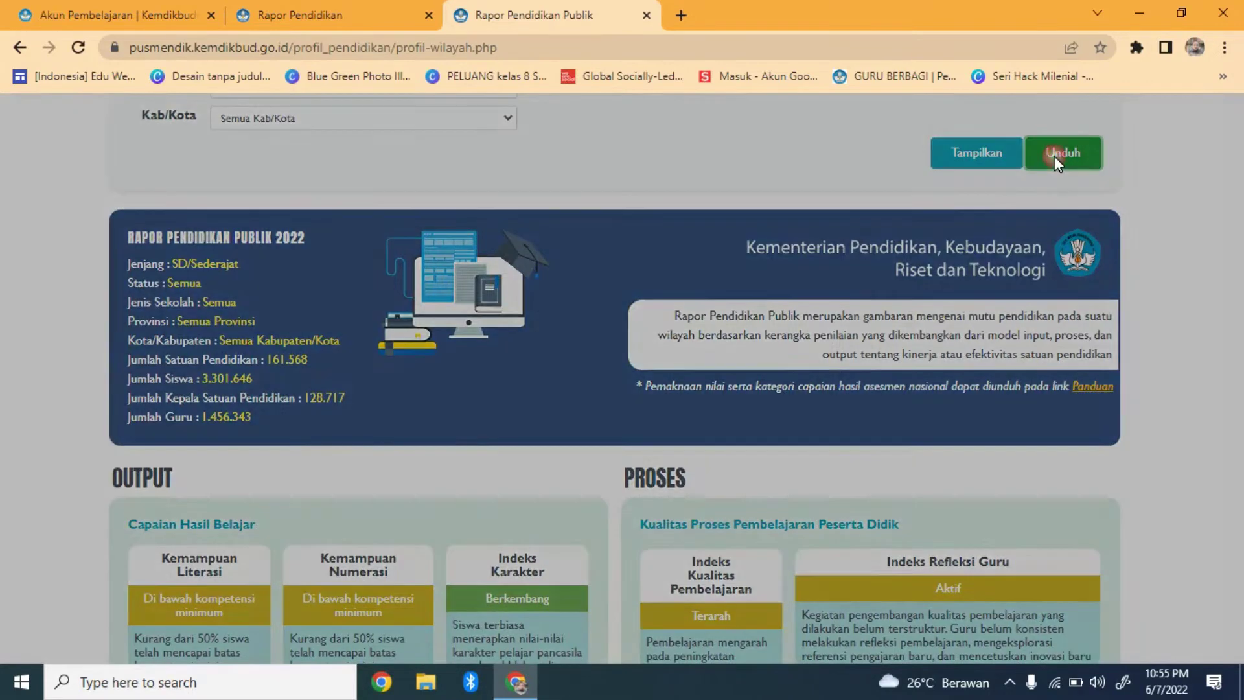
click(538, 342)
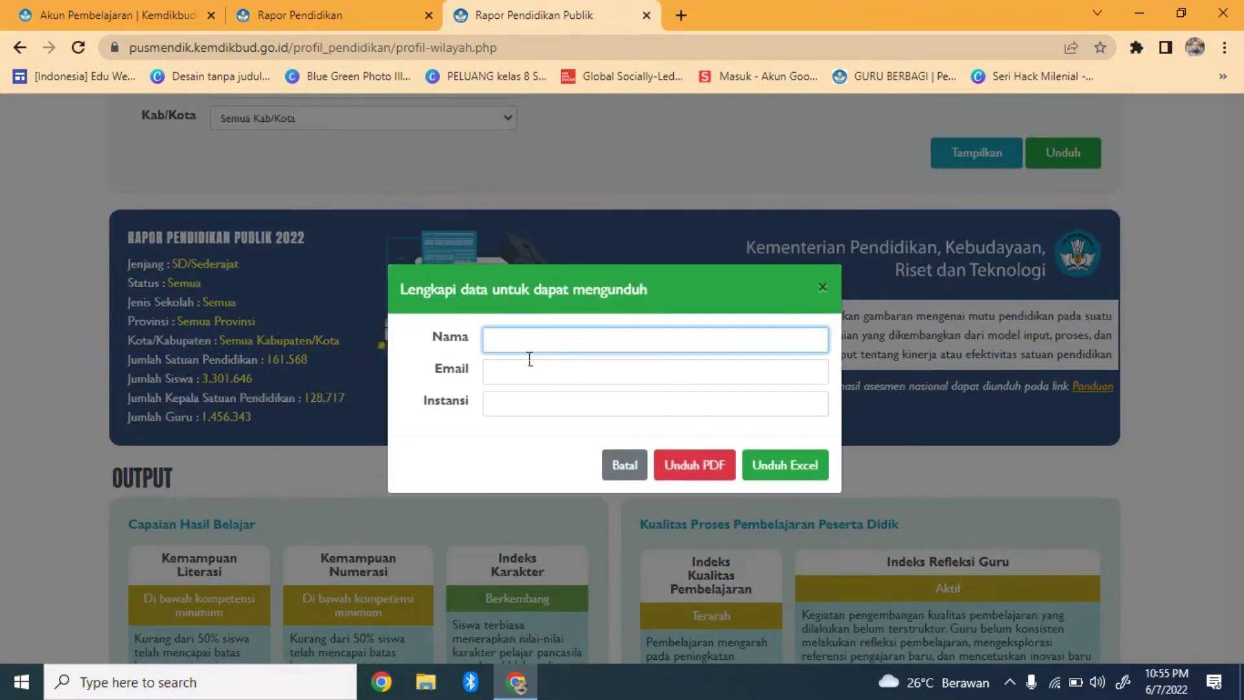
click(497, 372)
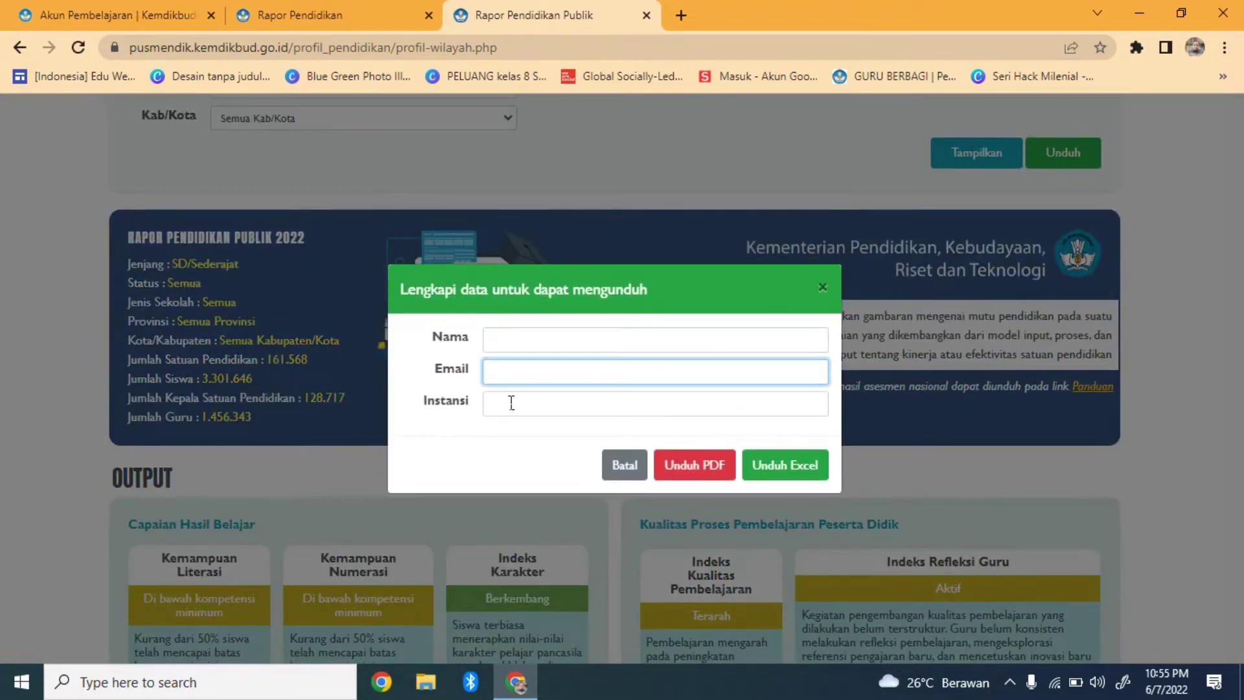
click(510, 406)
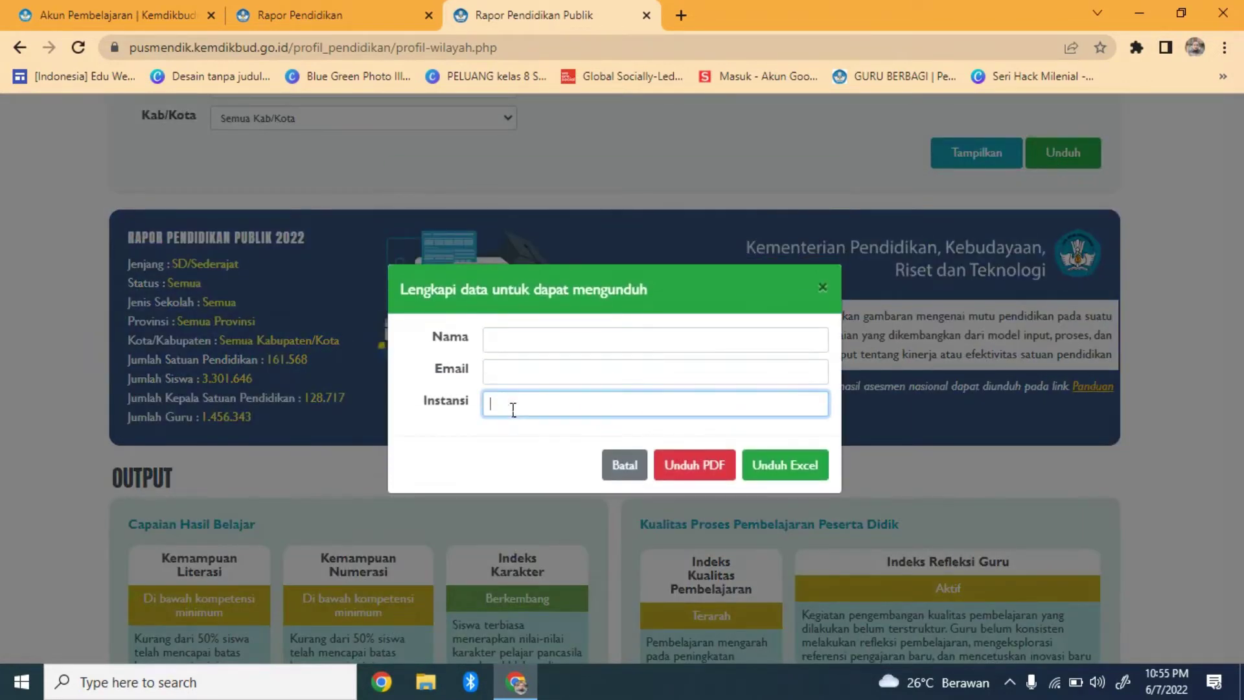
click(550, 345)
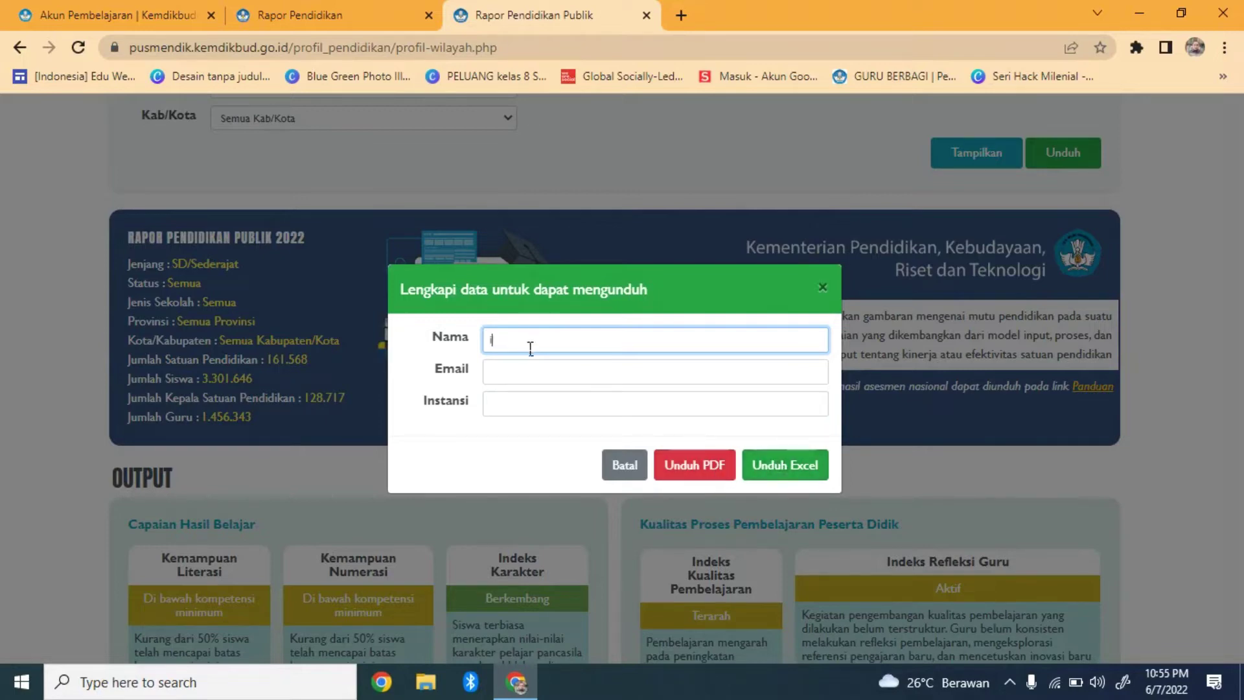
click(531, 371)
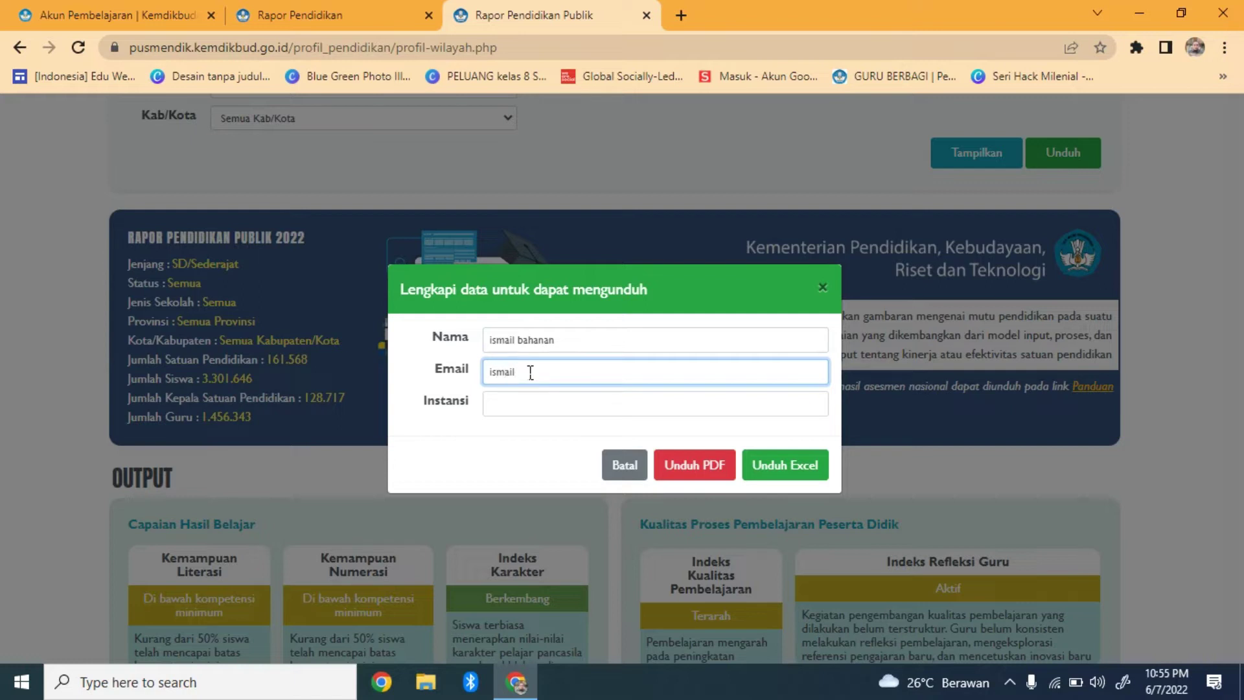
click(525, 408)
text(sm)
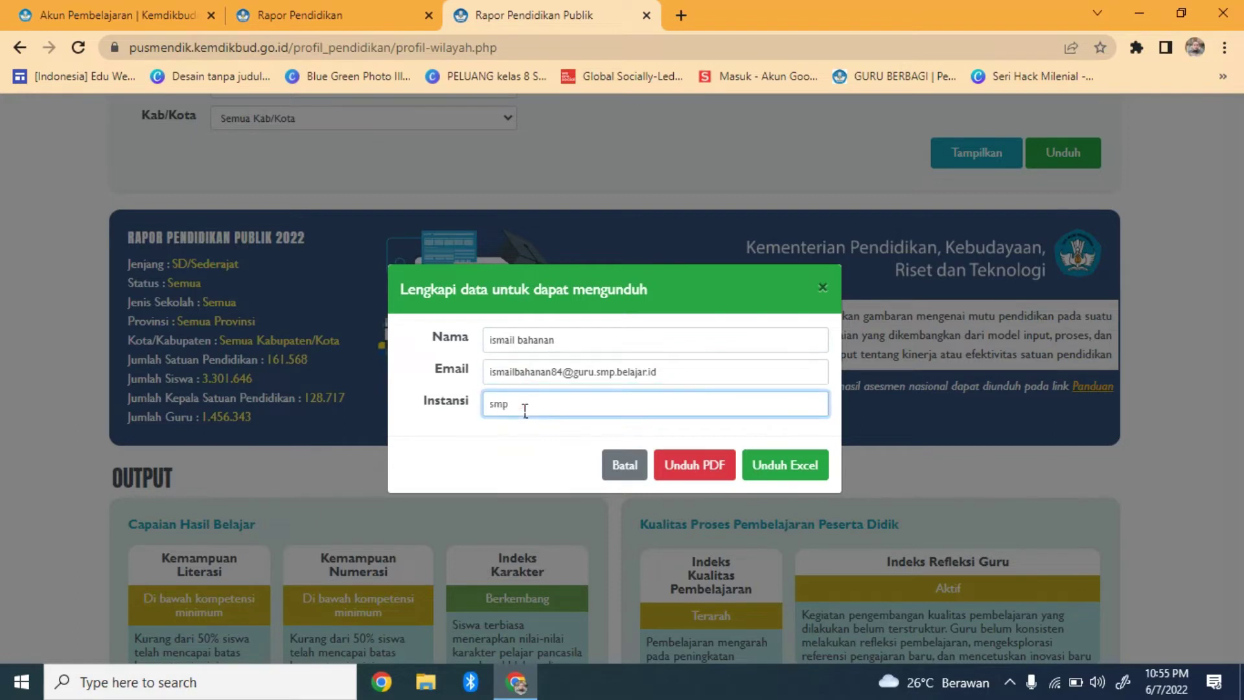
text(SMP NEGERIN )
text(JAMBESARI DARUS SHOL)
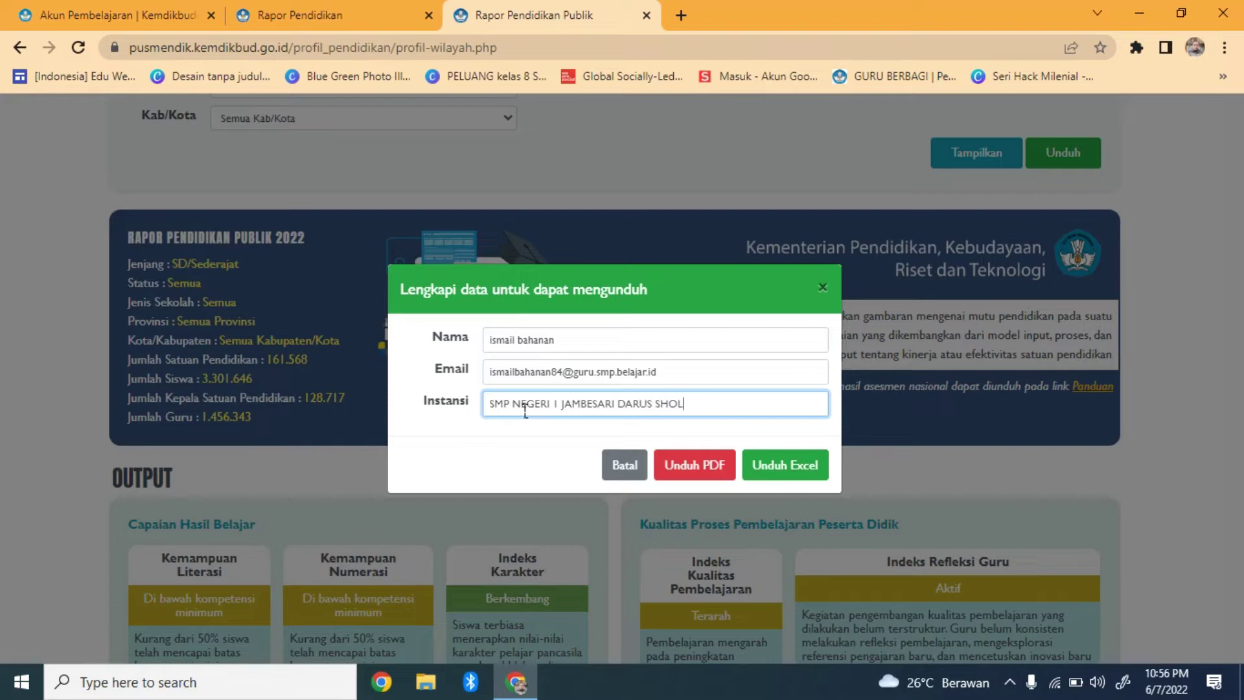
text(AH)
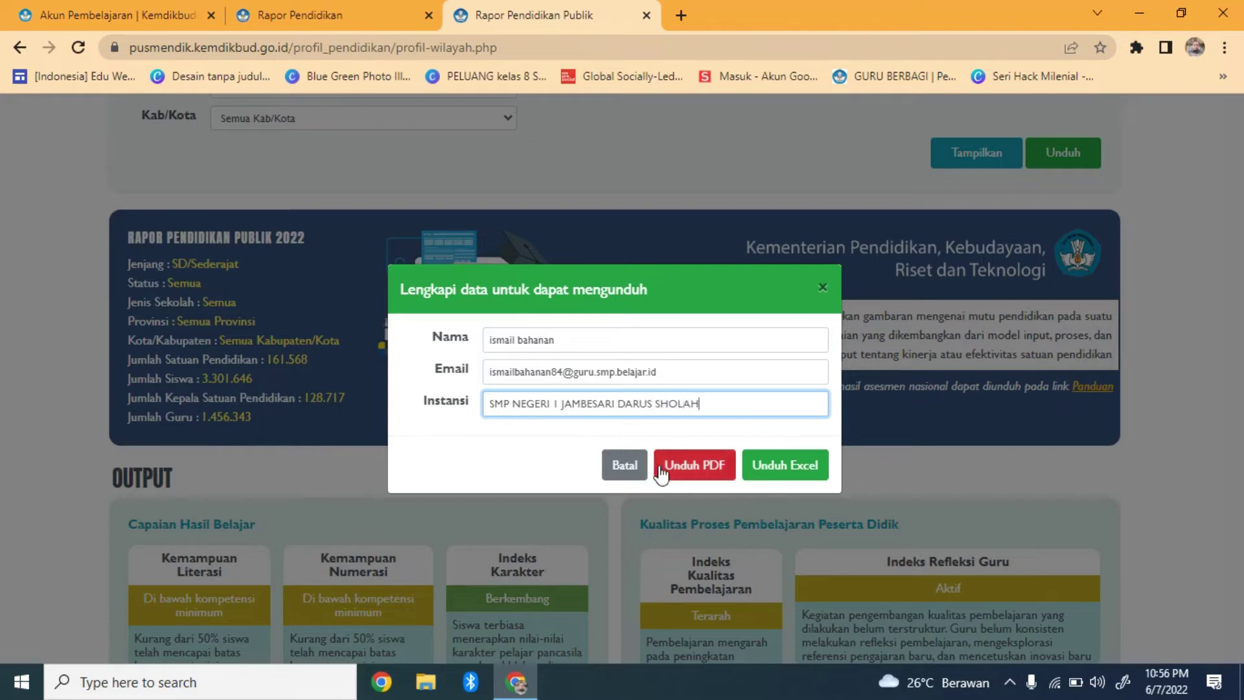
Download the report as a PDF and save it into Documents
click(701, 465)
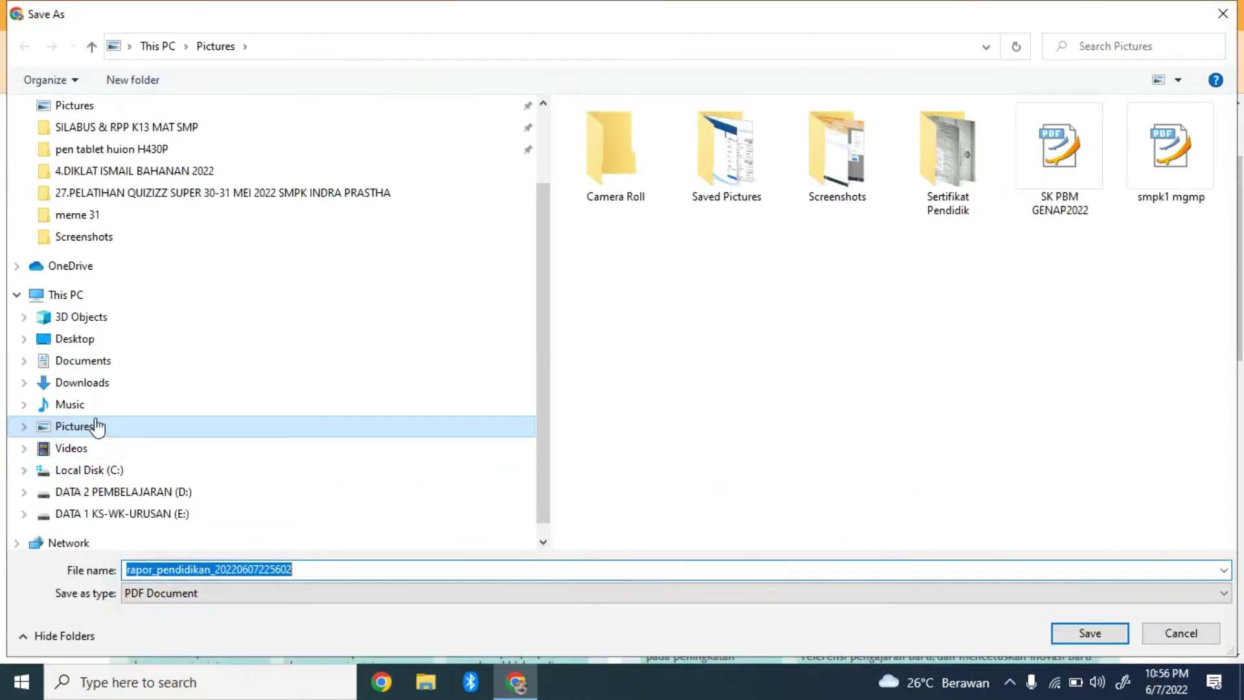
click(111, 364)
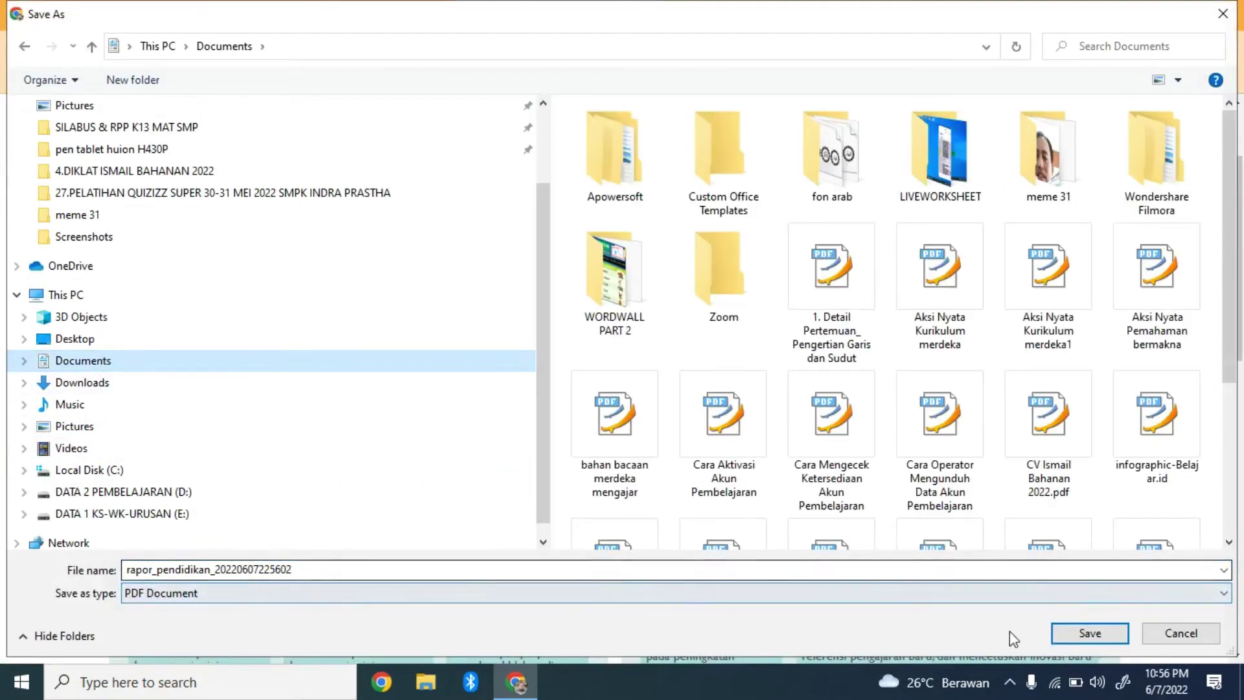
click(1064, 637)
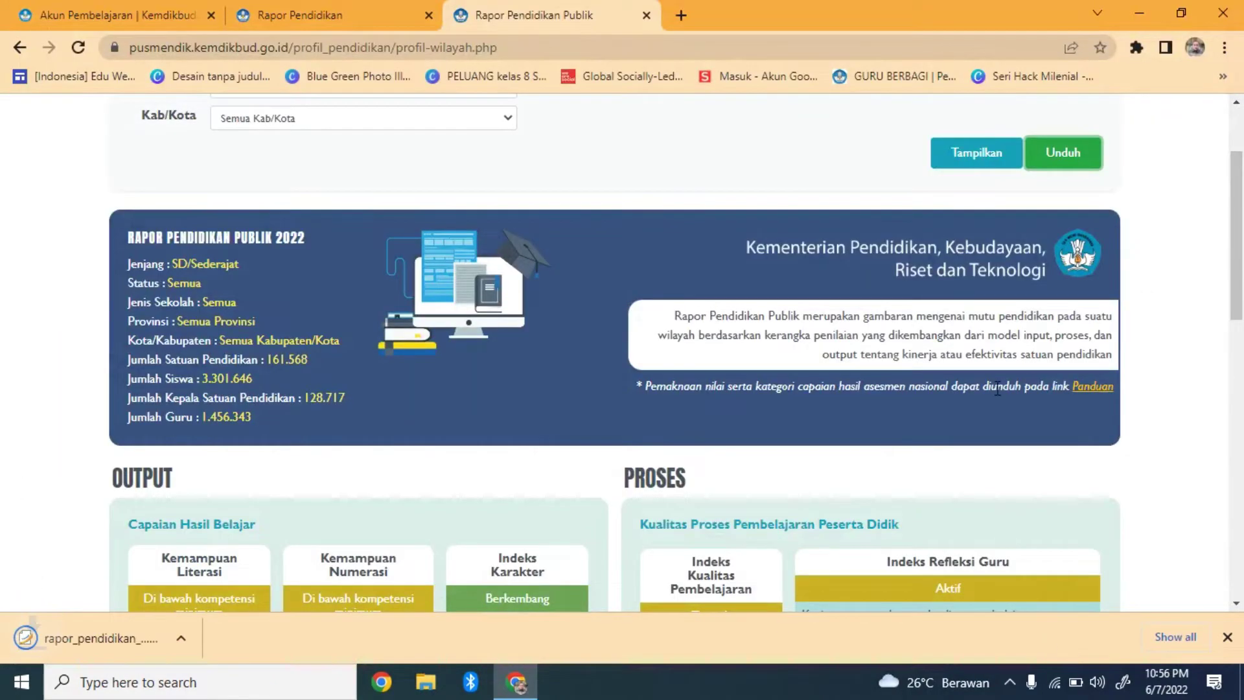
Open the Unduh form and enter the requester's name and e-mail
click(1079, 157)
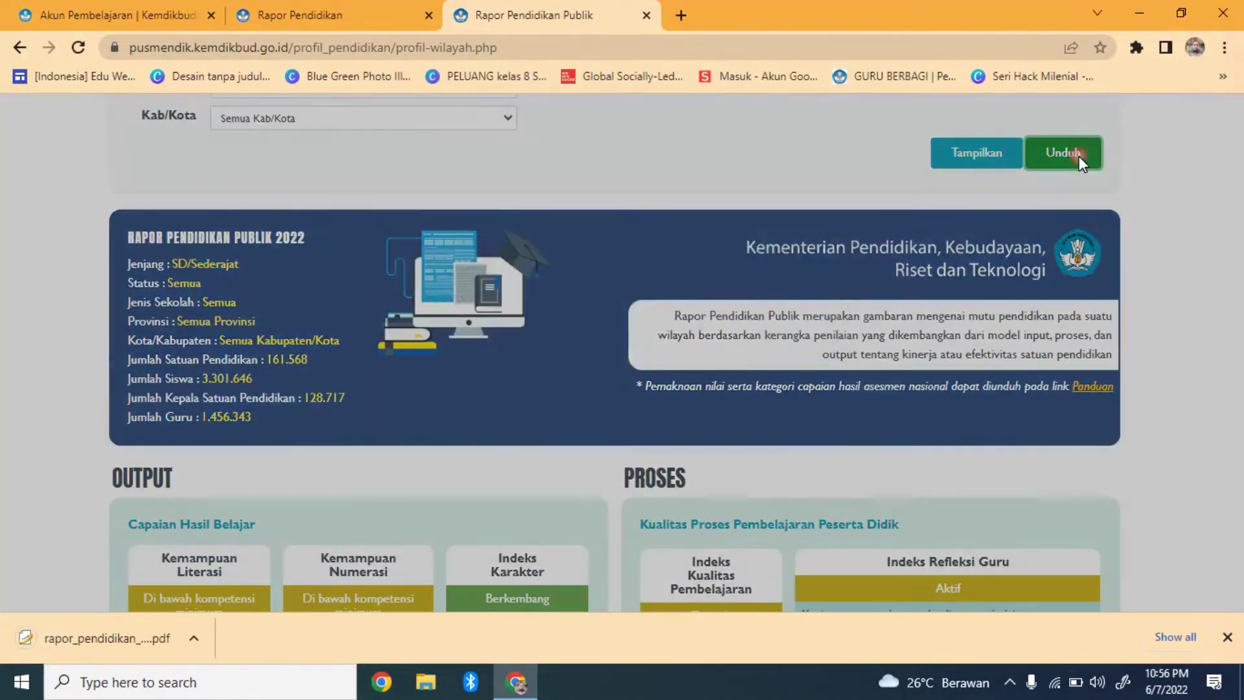
click(603, 312)
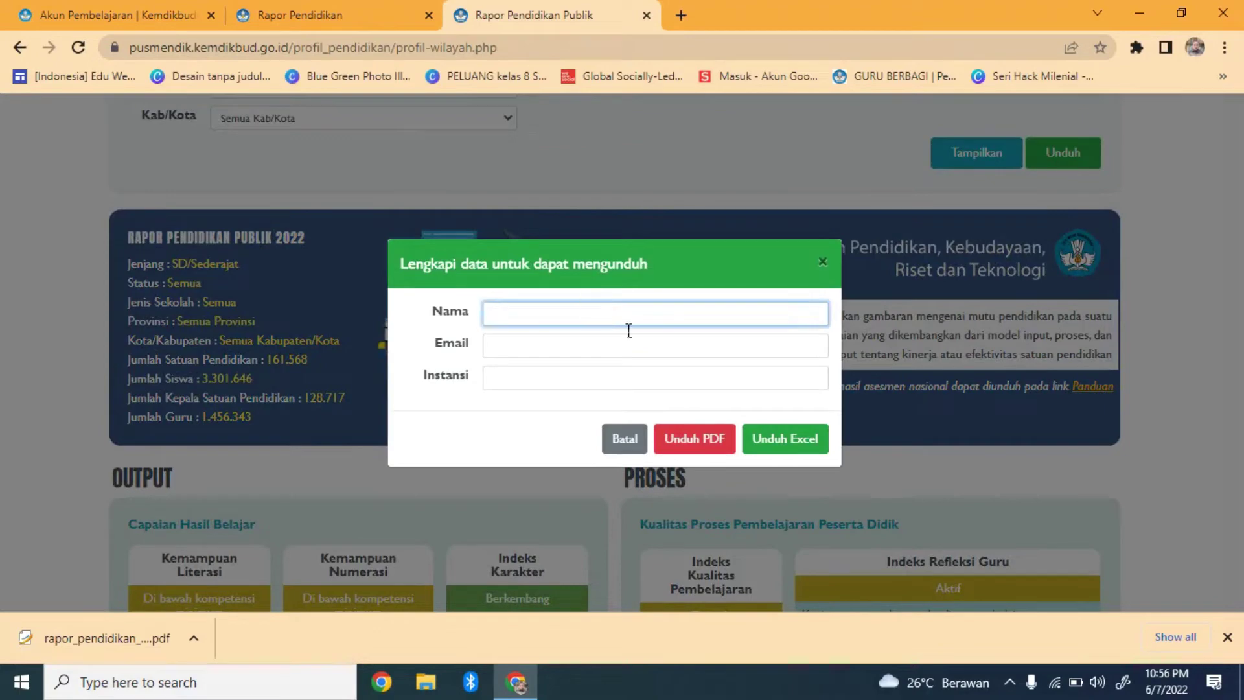
click(561, 351)
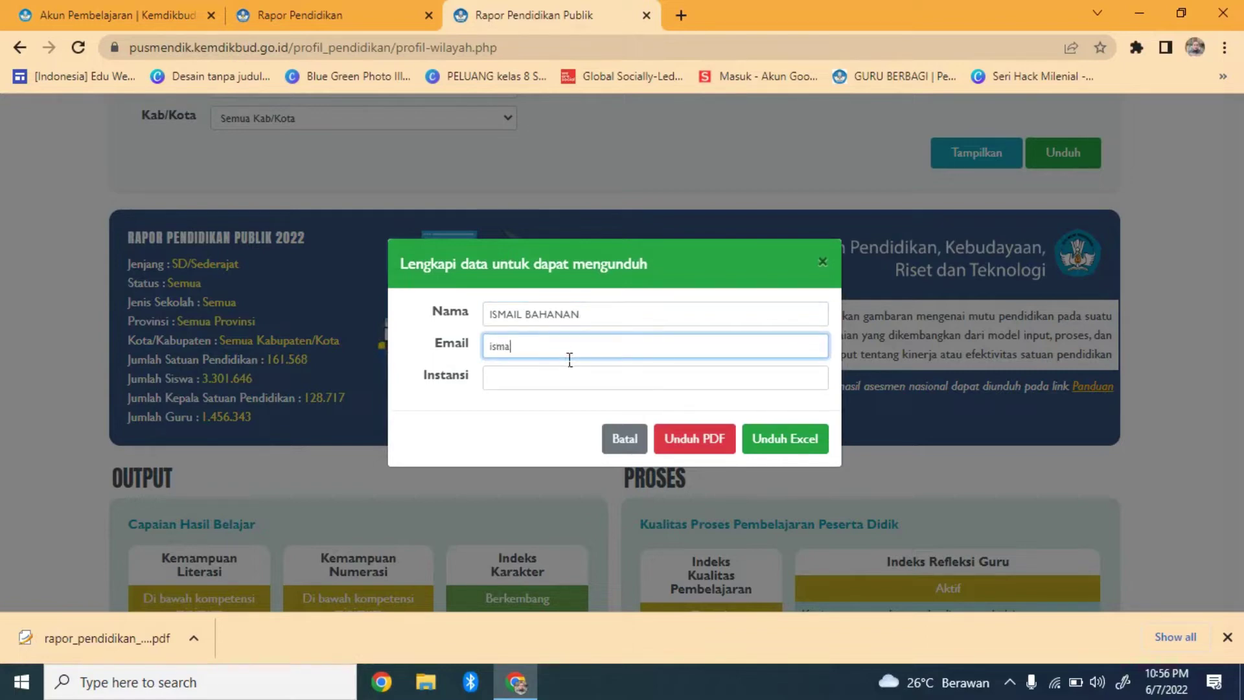
Enter the requester's school, then save the report as an Excel file in Documents
click(593, 387)
text(sm)
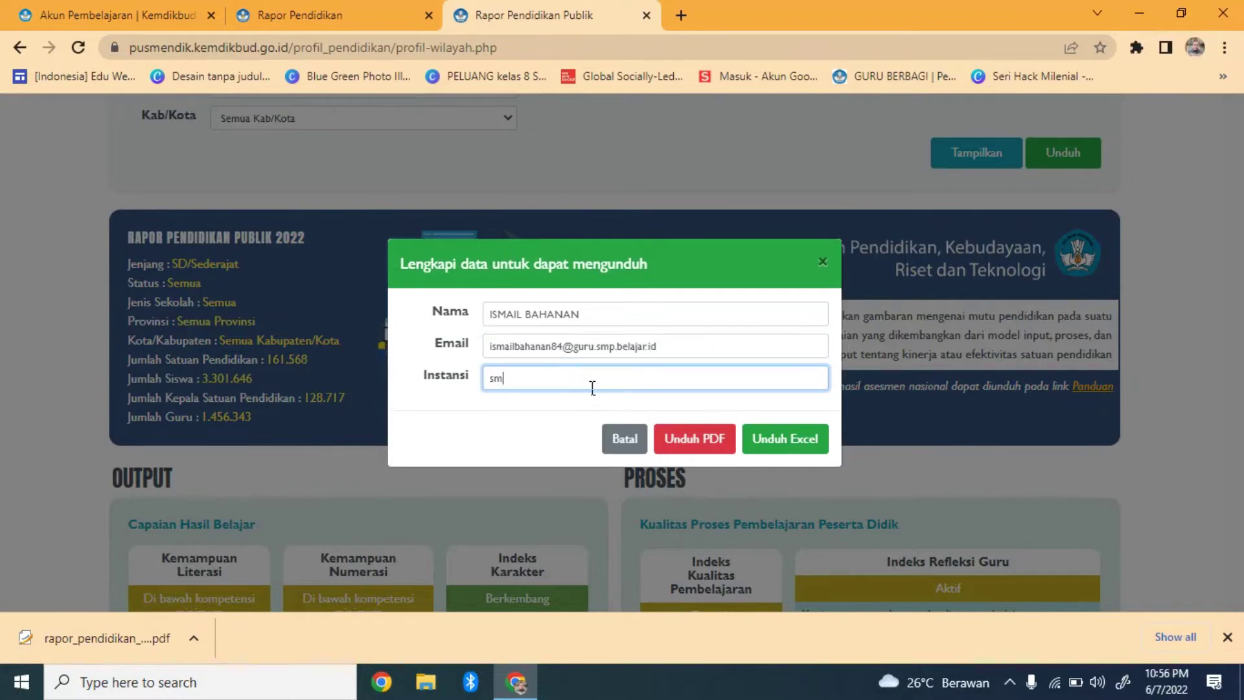
text(p)
key(BackSpace)
key(BackSpace)
key(BackSpace)
text(SMP NEGERI I JAMBESARI DARUSS)
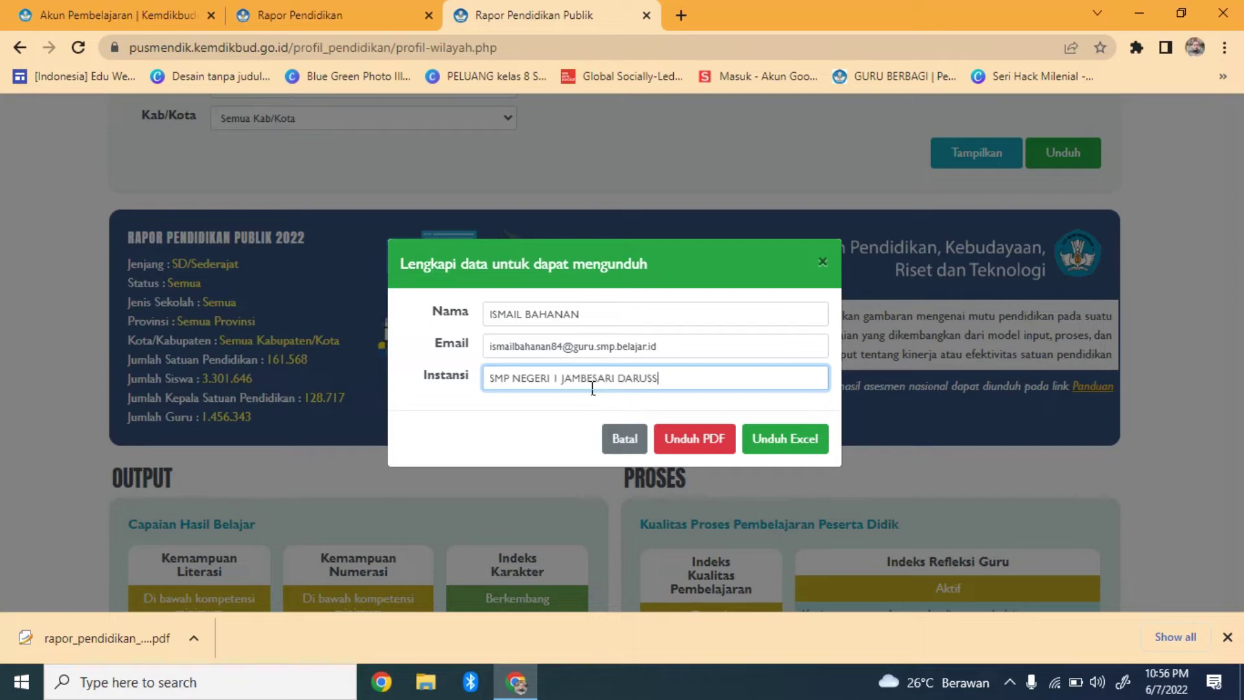
text(HOLAH)
key(BackSpace)
key(BackSpace)
key(BackSpace)
key(BackSpace)
key(BackSpace)
key(BackSpace)
key(BackSpace)
key(BackSpace)
key(BackSpace)
key(BackSpace)
key(BackSpace)
key(BackSpace)
text(DARUS)
click(781, 444)
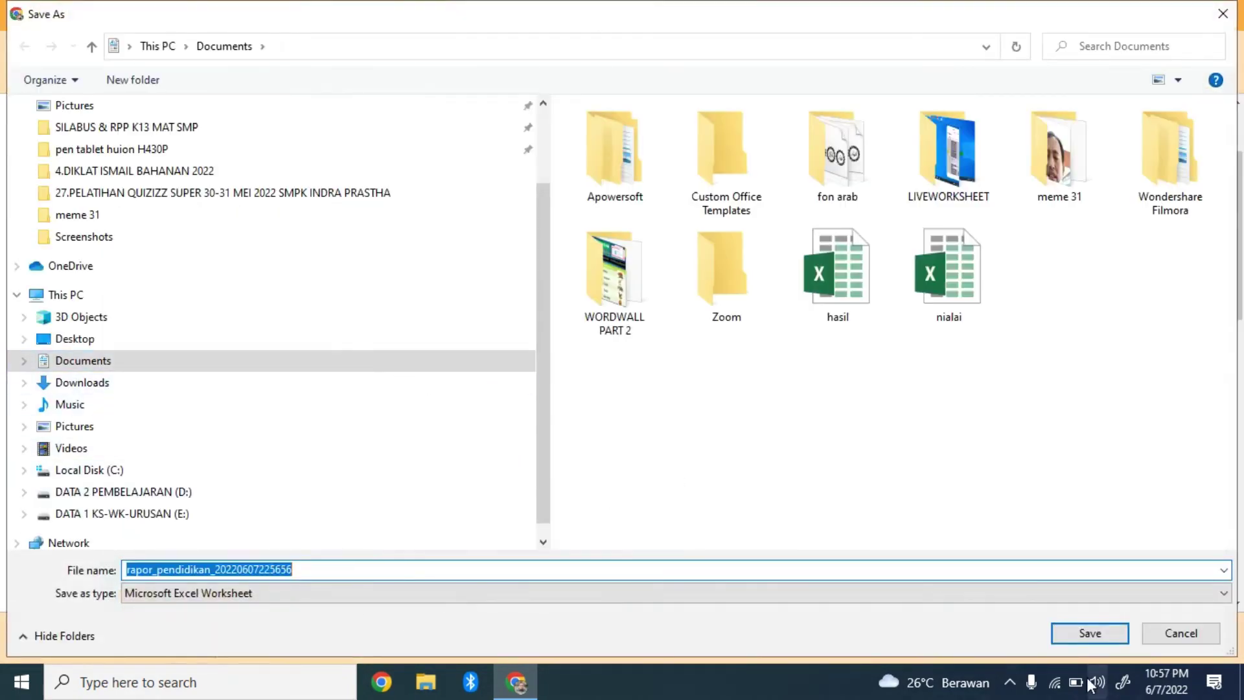
click(1090, 633)
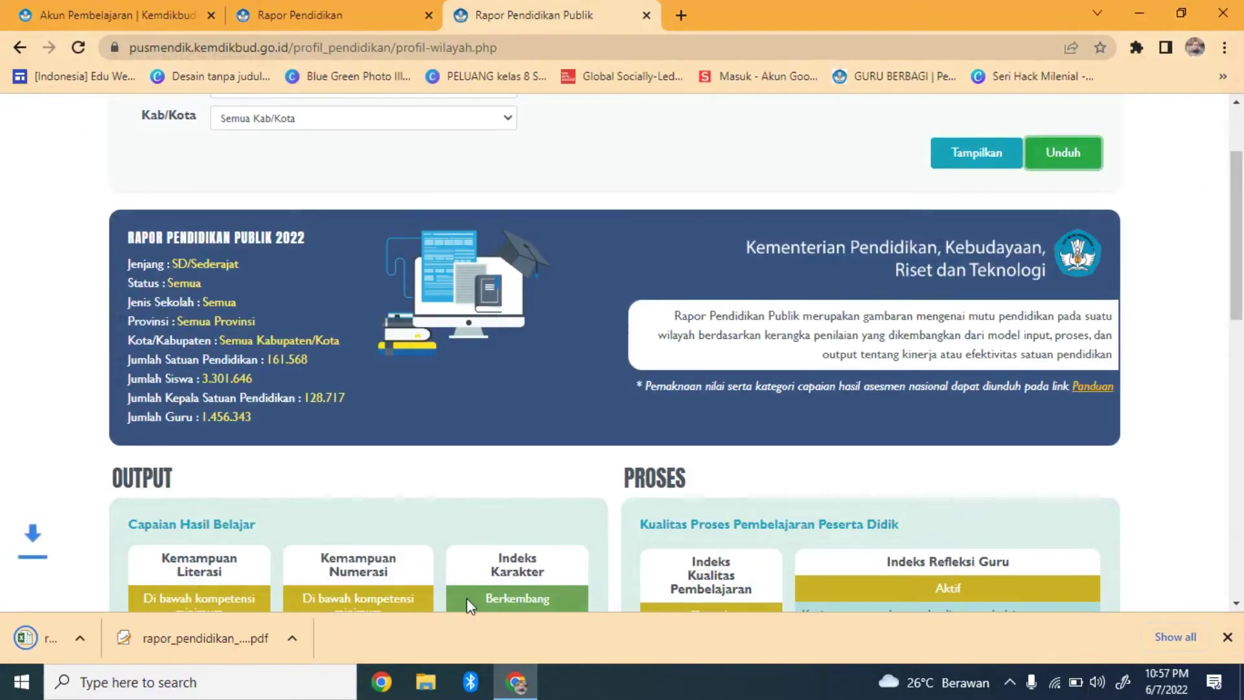
click(281, 643)
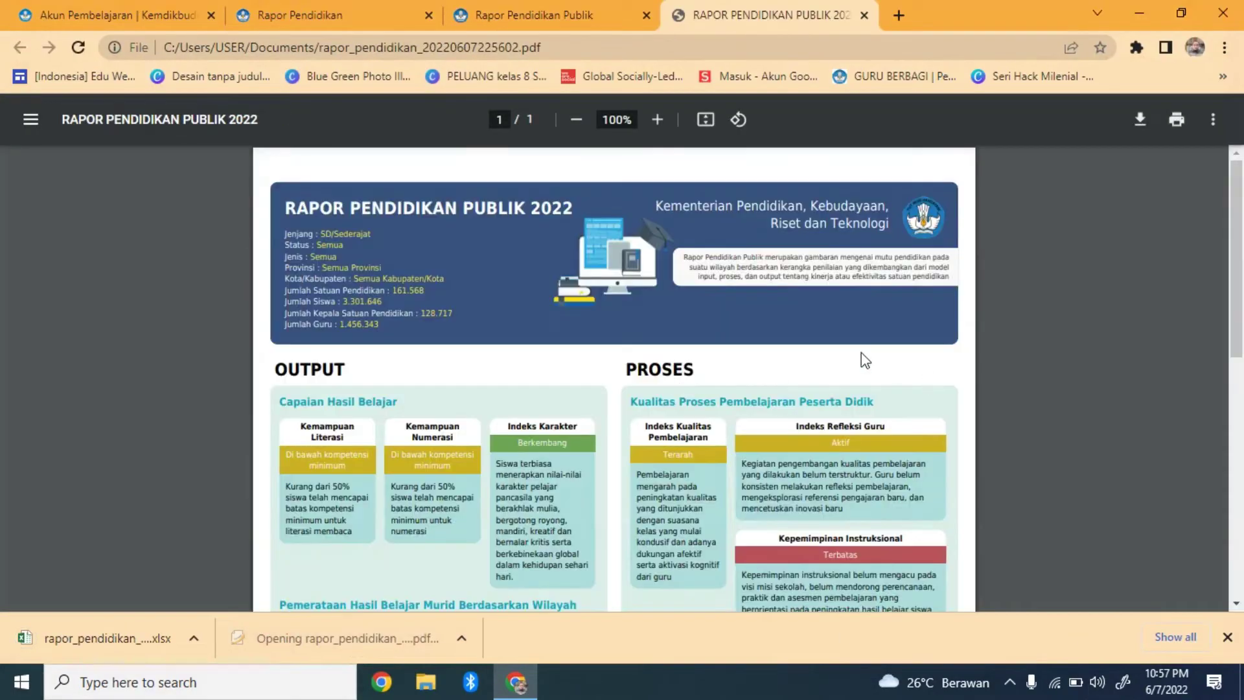
mouse_move(1237, 267)
mouse_down()
mouse_move(1239, 538)
mouse_move(1239, 276)
mouse_up()
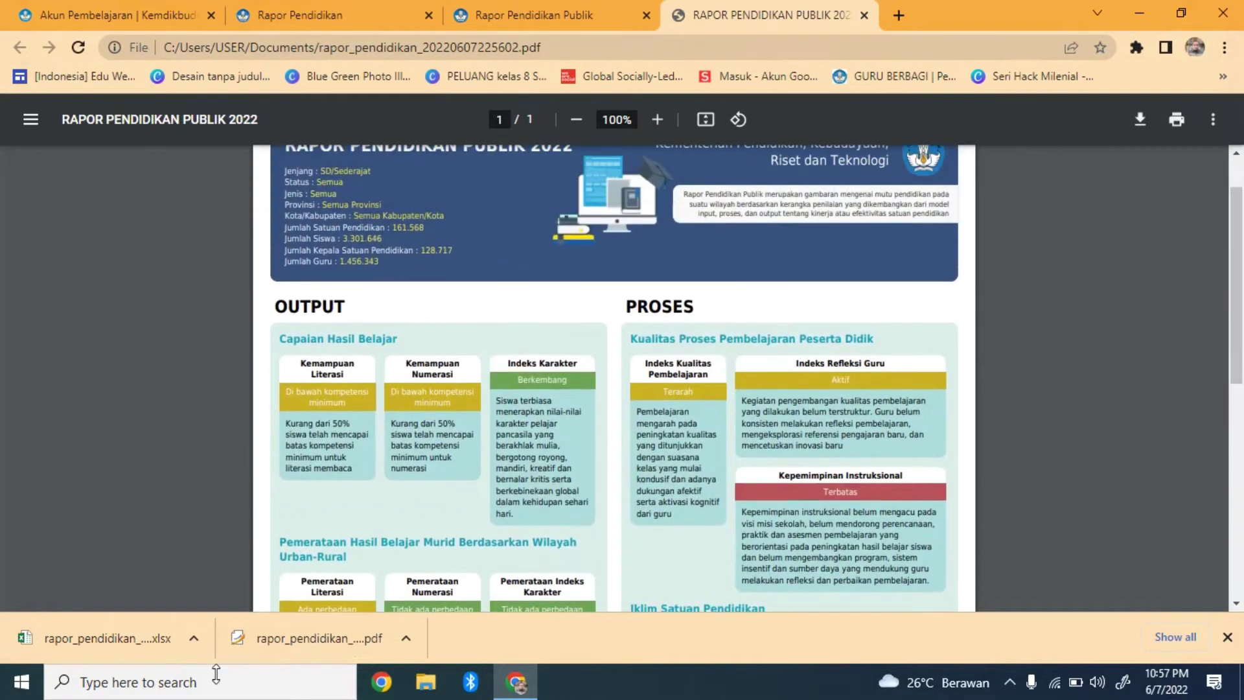
click(130, 642)
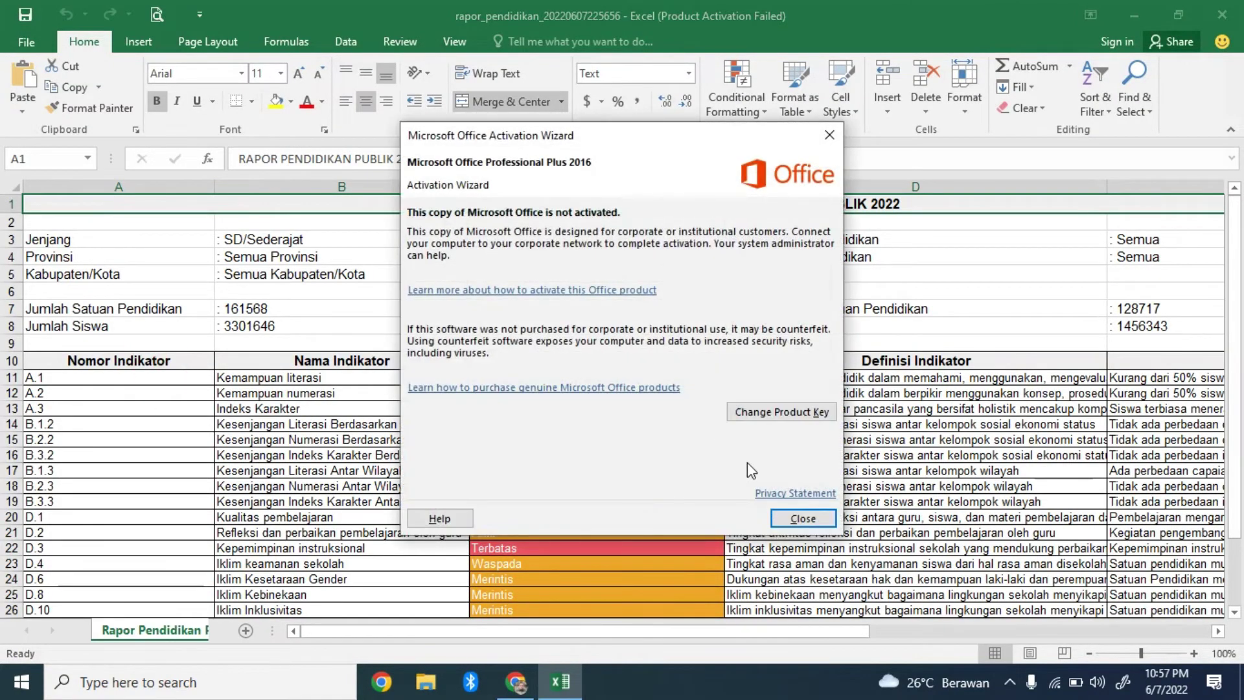
Dismiss the Office activation notice and inspect the header and indicator cells in columns A and B
click(795, 518)
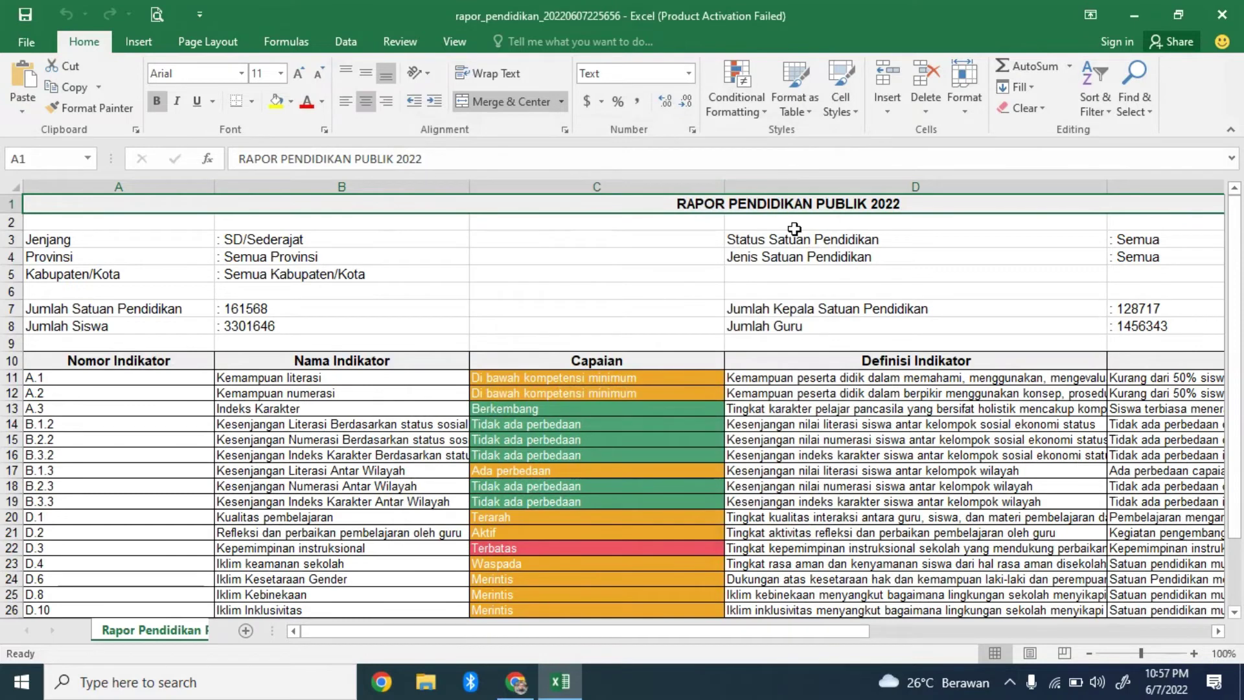
click(236, 292)
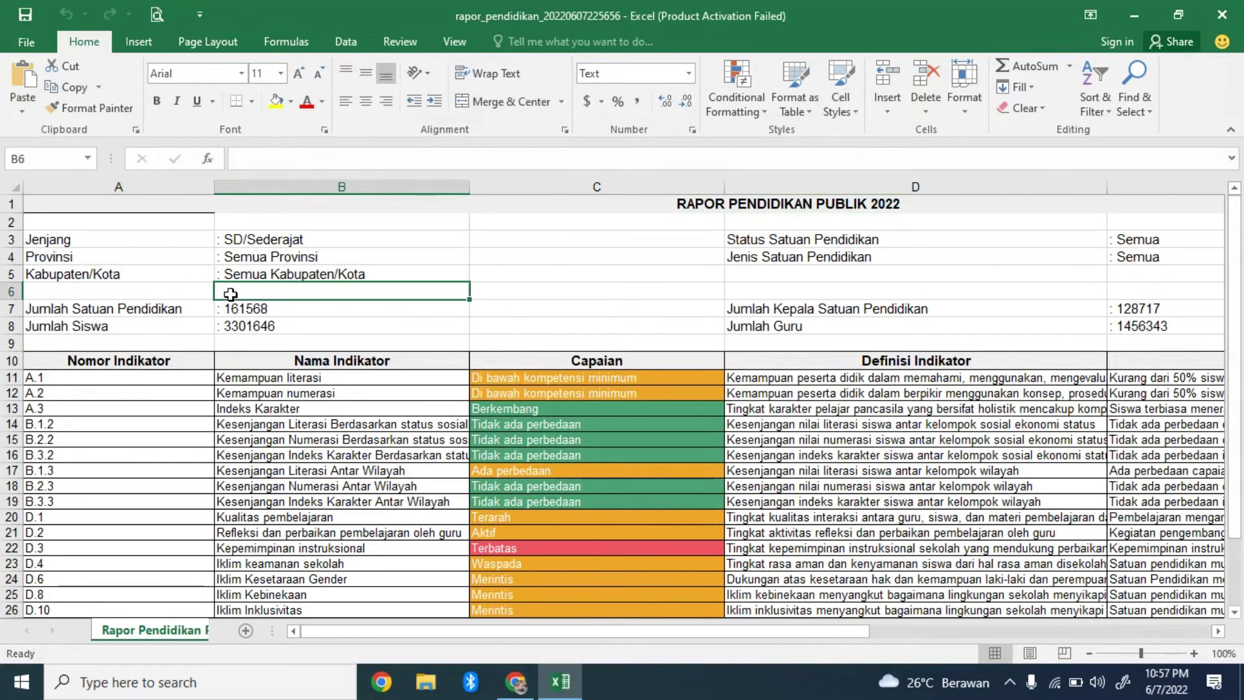
click(287, 329)
click(359, 454)
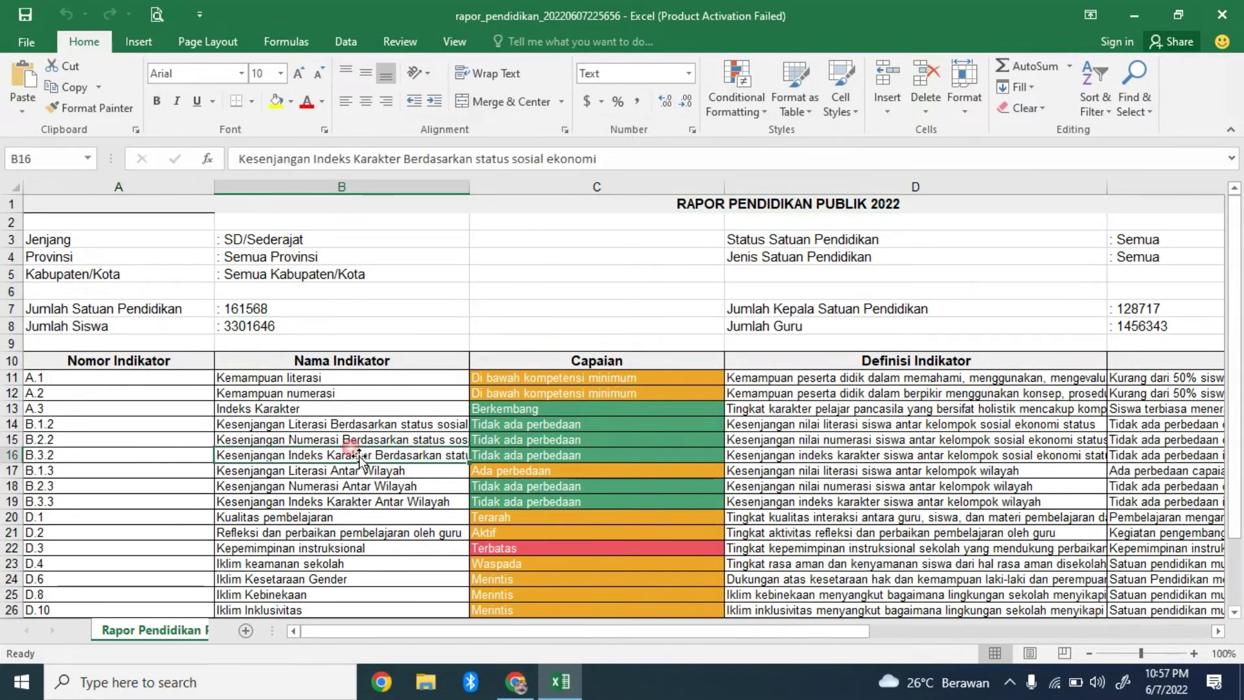
click(172, 453)
click(279, 486)
Step through the indicator codes and definitions, scroll down, then close Excel
key(Left)
key(Down)
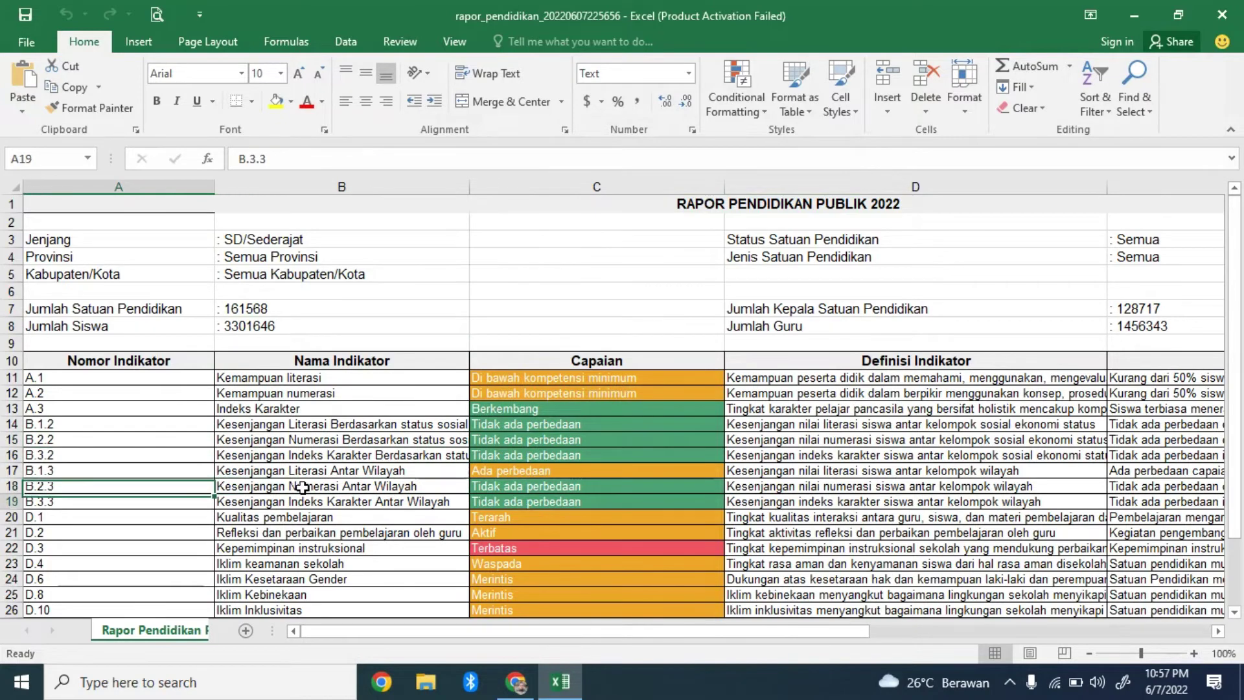
key(Down)
key(Down)
key(Down)
key(Down)
key(Right)
key(Right)
key(Right)
key(Up)
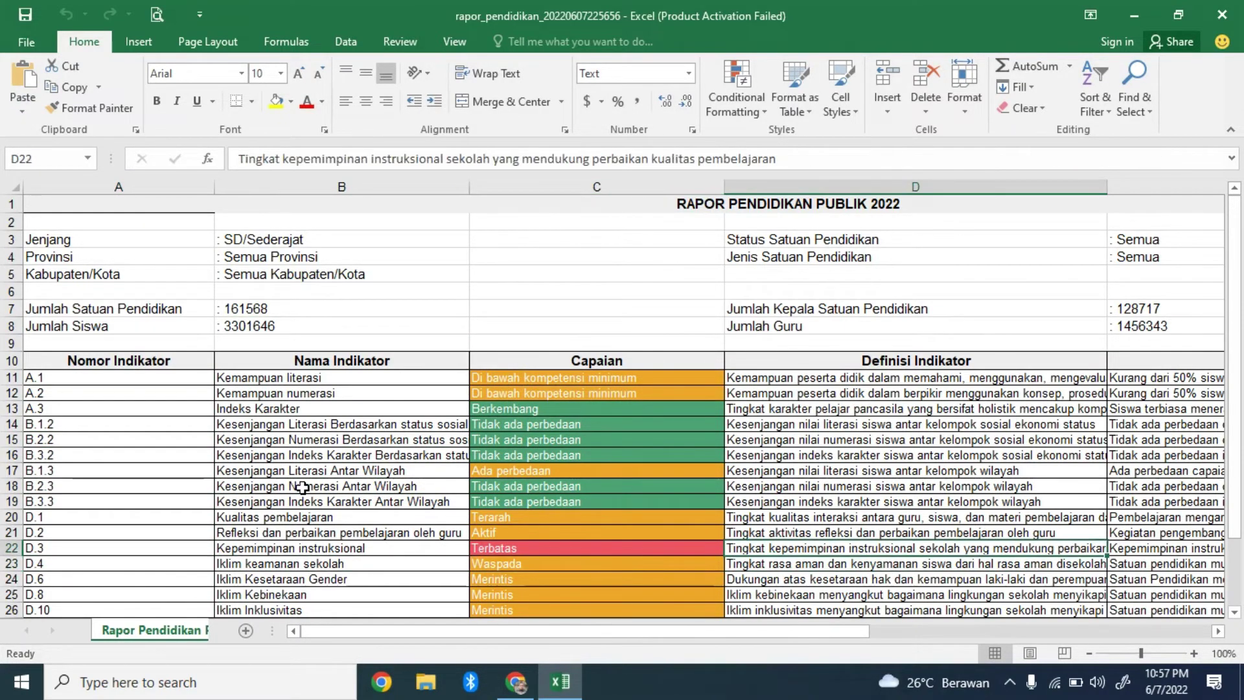
key(Left)
key(Right)
key(Right)
key(Right)
key(Right)
key(Right)
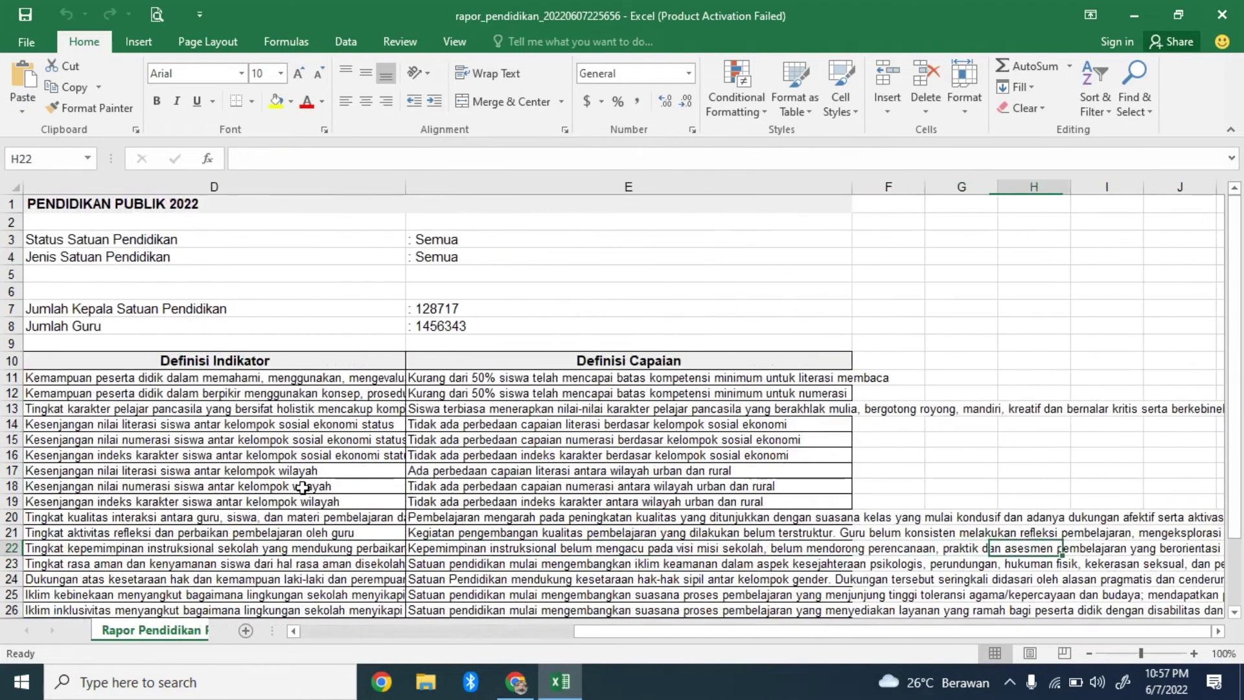
key(Left)
key(Left)
key(Left)
key(Left)
key(Left)
key(Left)
key(Left)
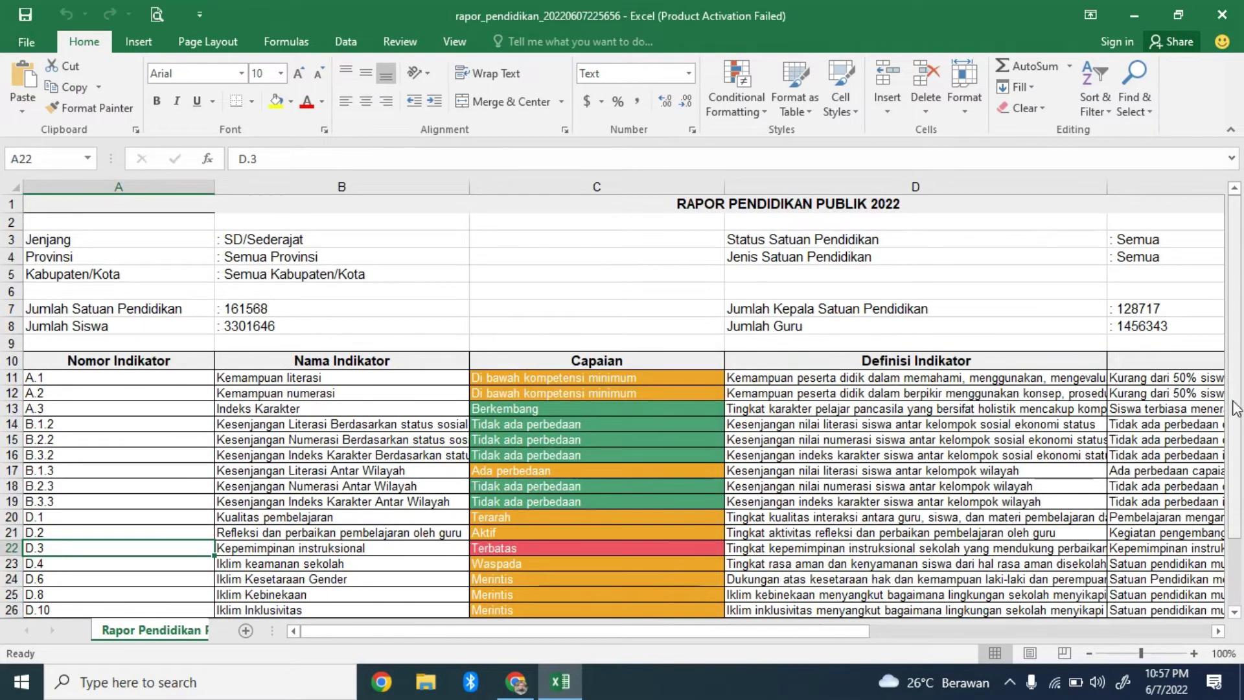
scroll(1237, 421, down, 2)
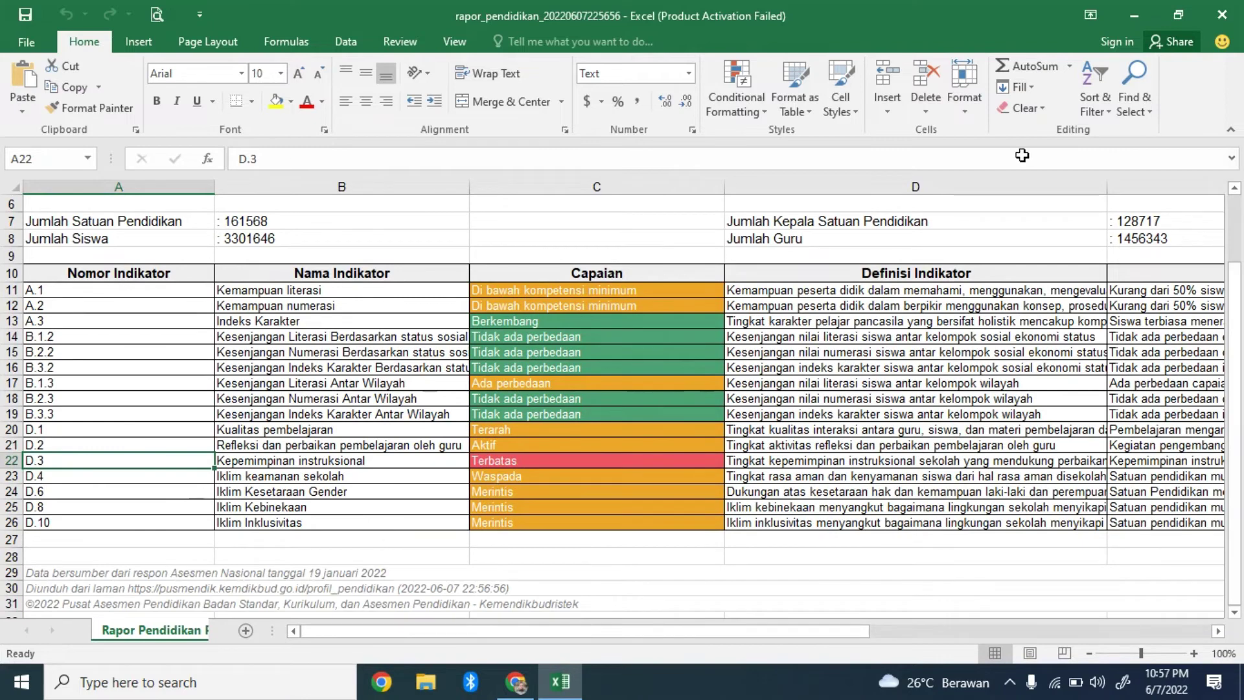
click(1222, 13)
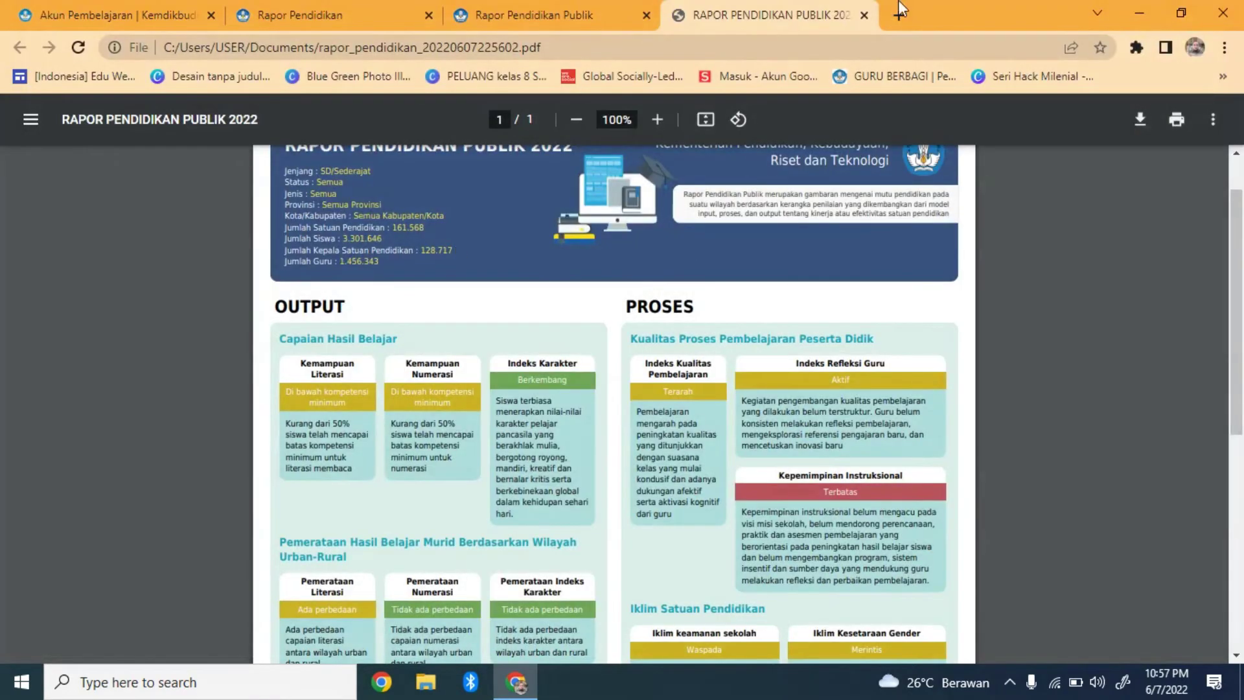
Close the report PDF and Rapor Pendidikan Publik tabs, returning to the Akun Pembelajaran platform list
click(864, 15)
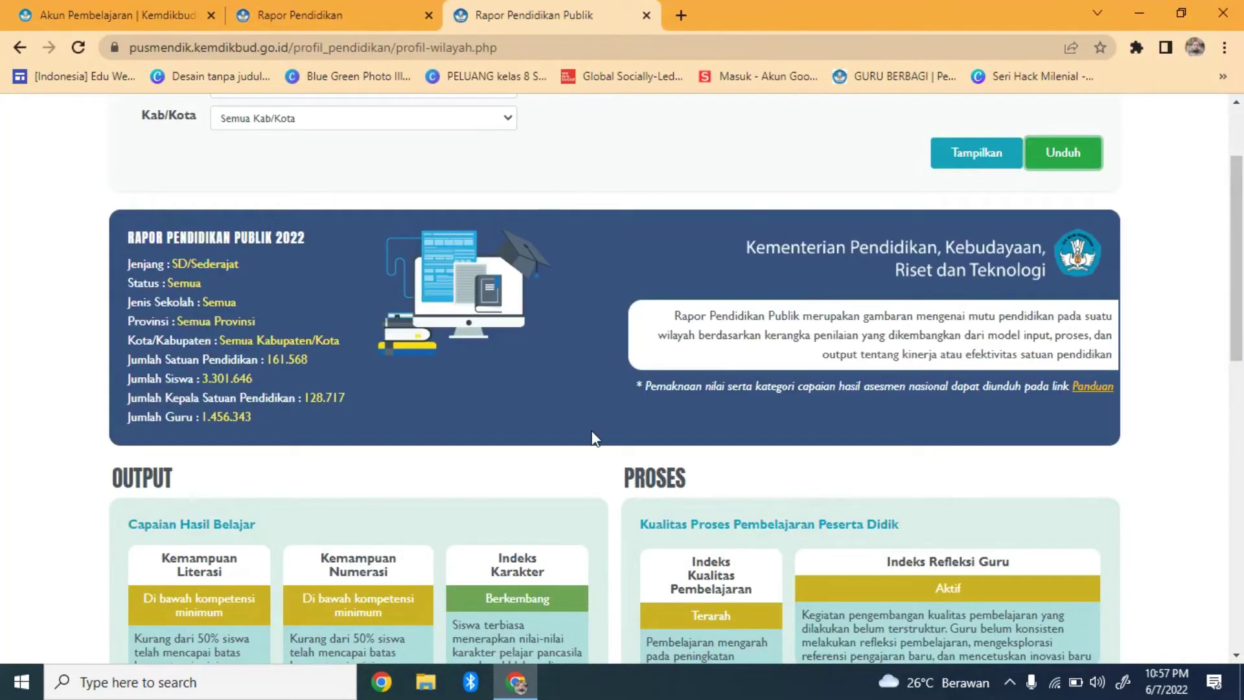
click(646, 15)
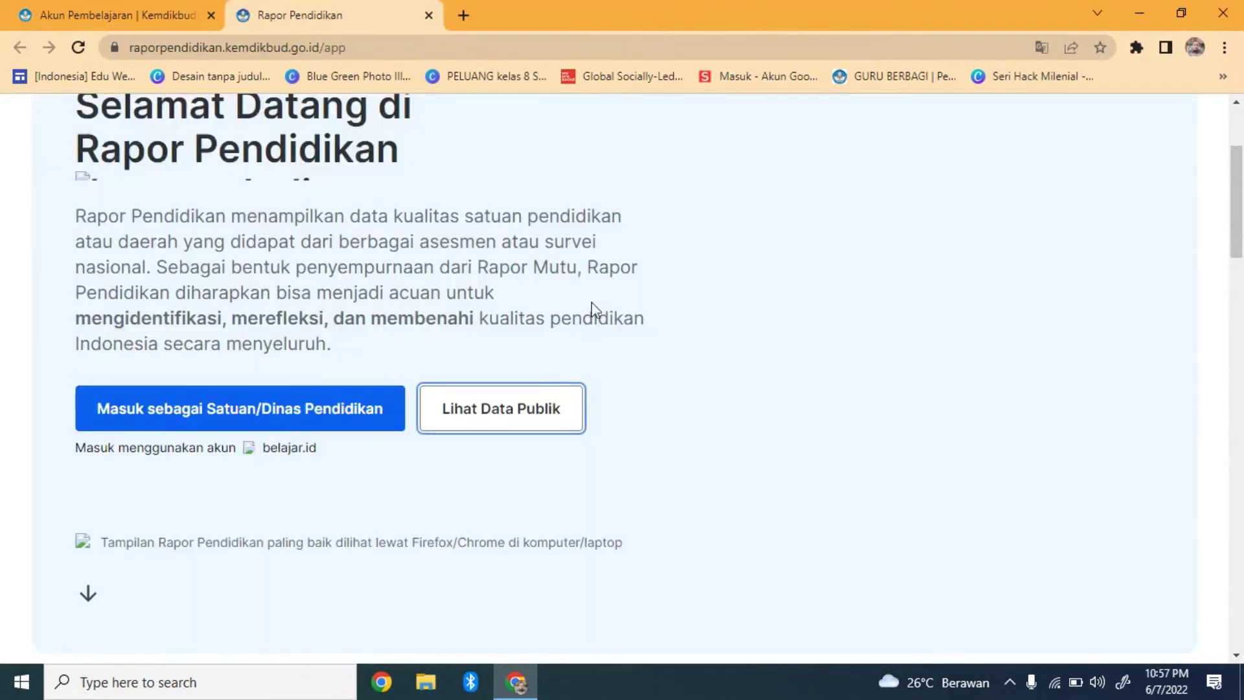
click(74, 27)
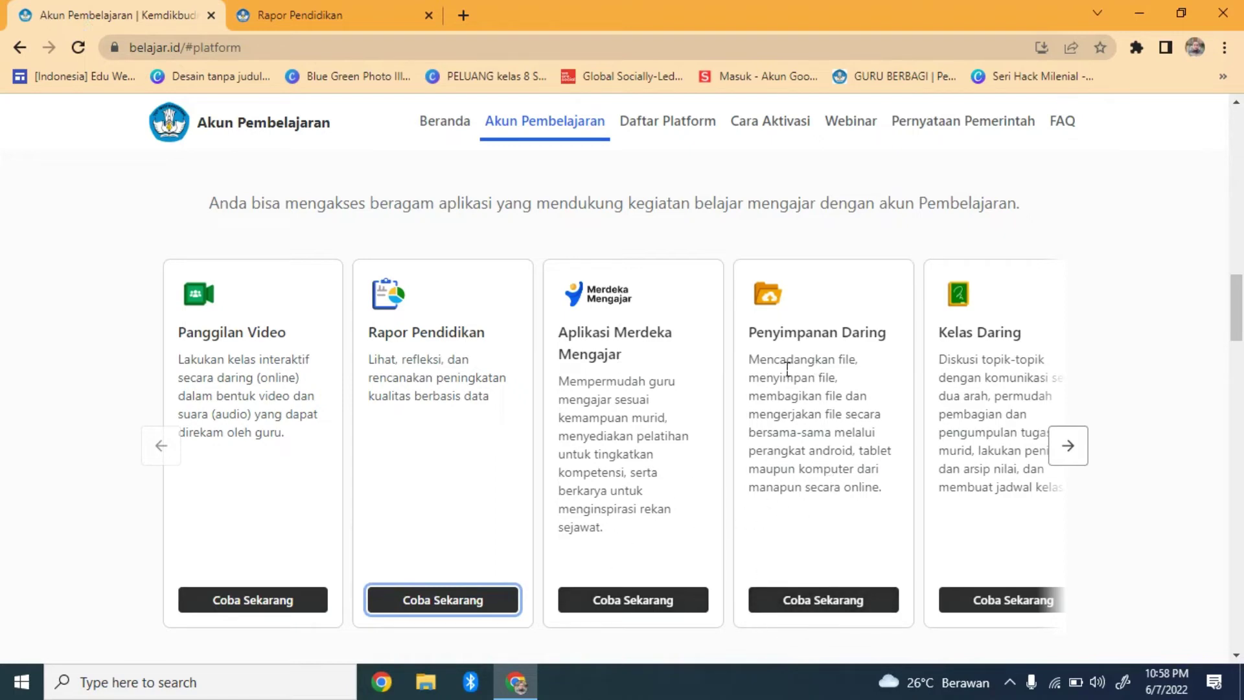
Launch Penyimpanan Daring in Google Drive and browse My Drive, then the shared drives list
click(805, 602)
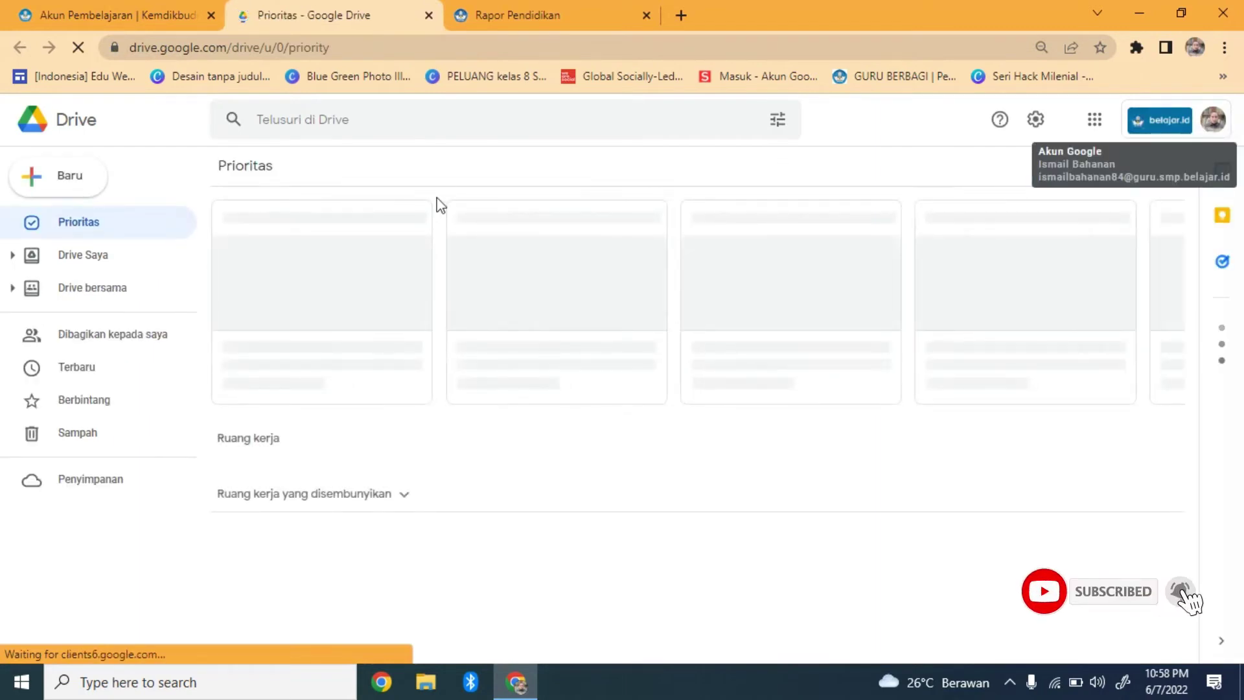
click(111, 256)
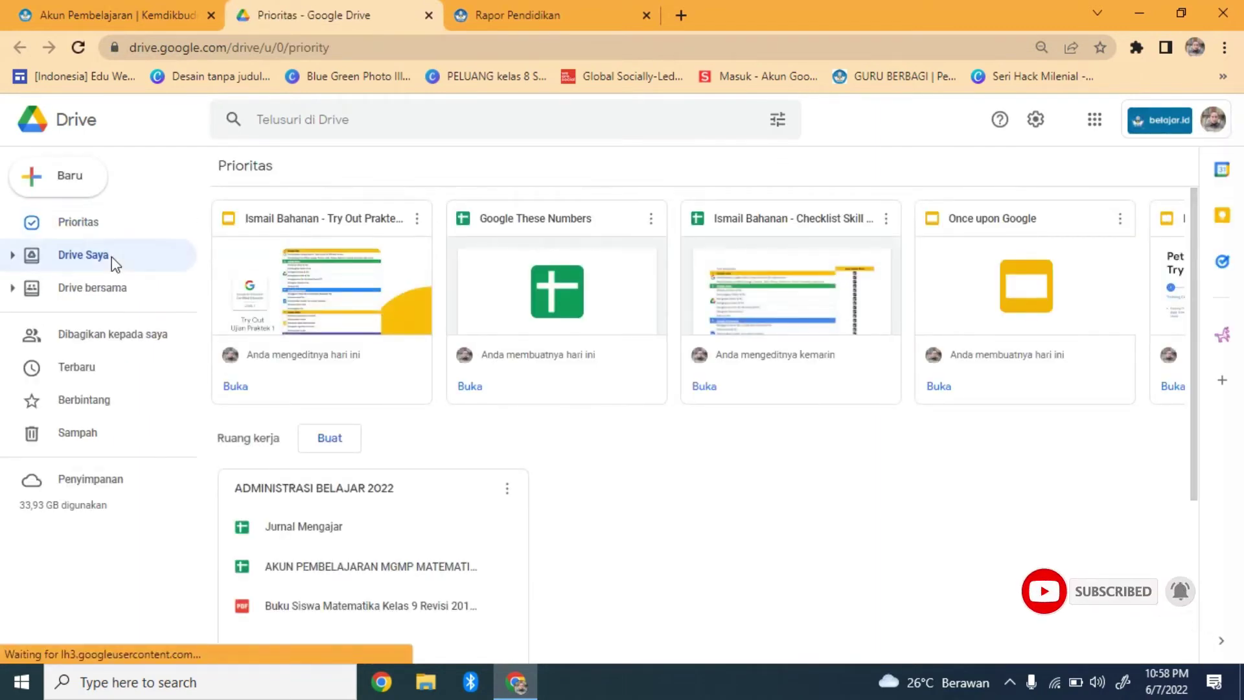
click(101, 291)
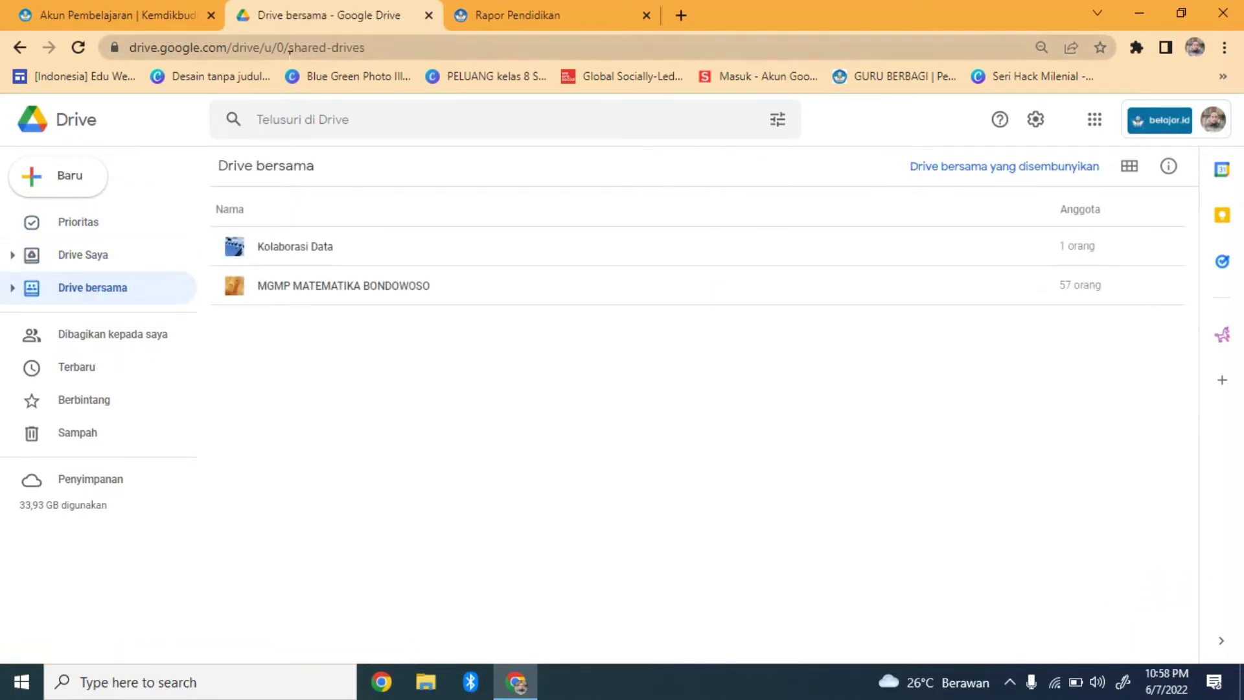
Back on the Akun Pembelajaran list, bring up the Kelas Daring card and launch it
click(130, 20)
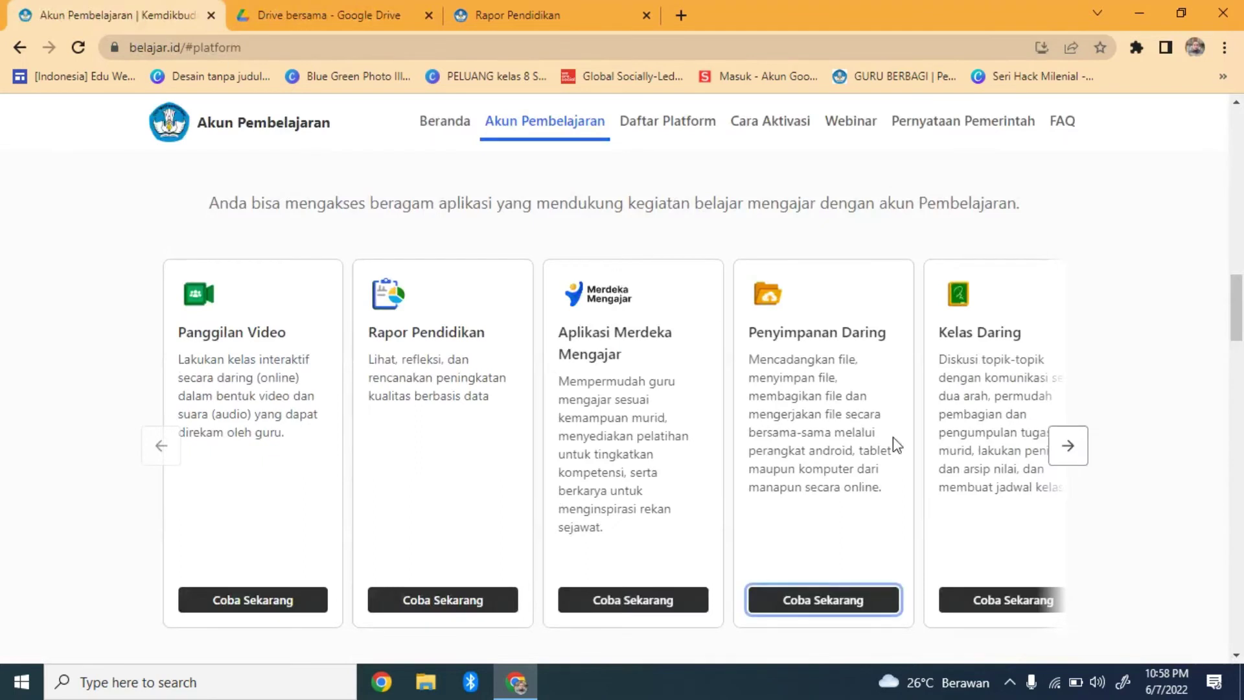
click(1067, 452)
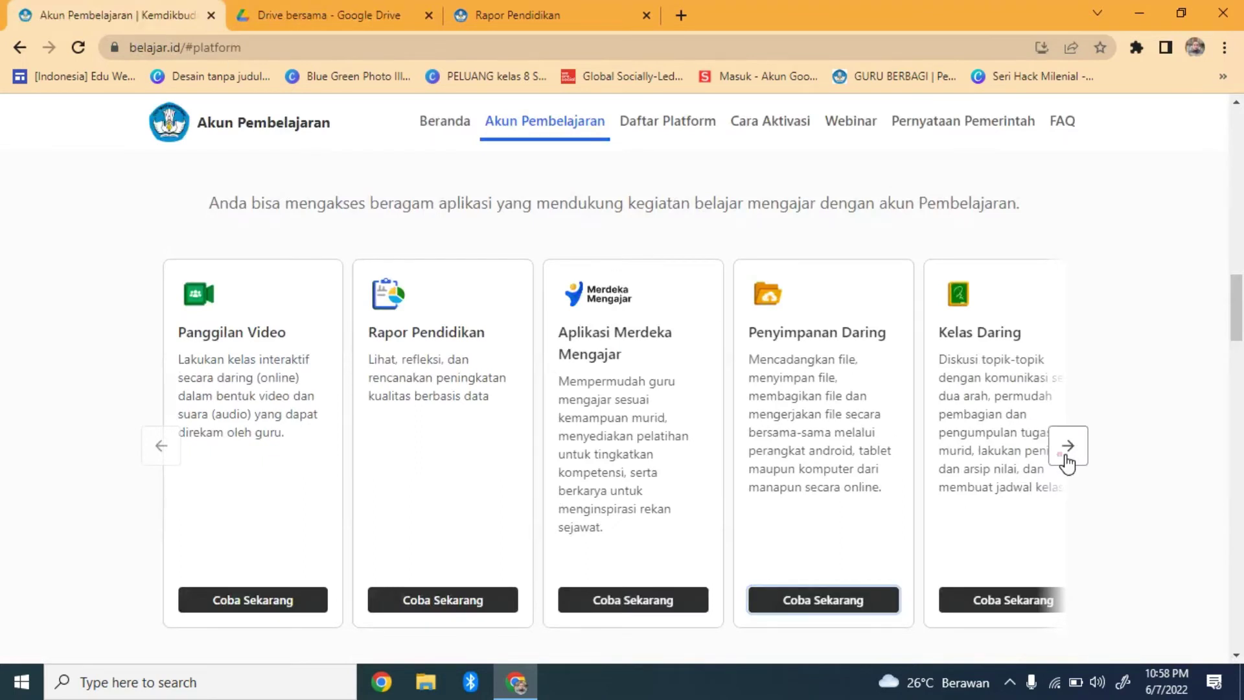
click(806, 600)
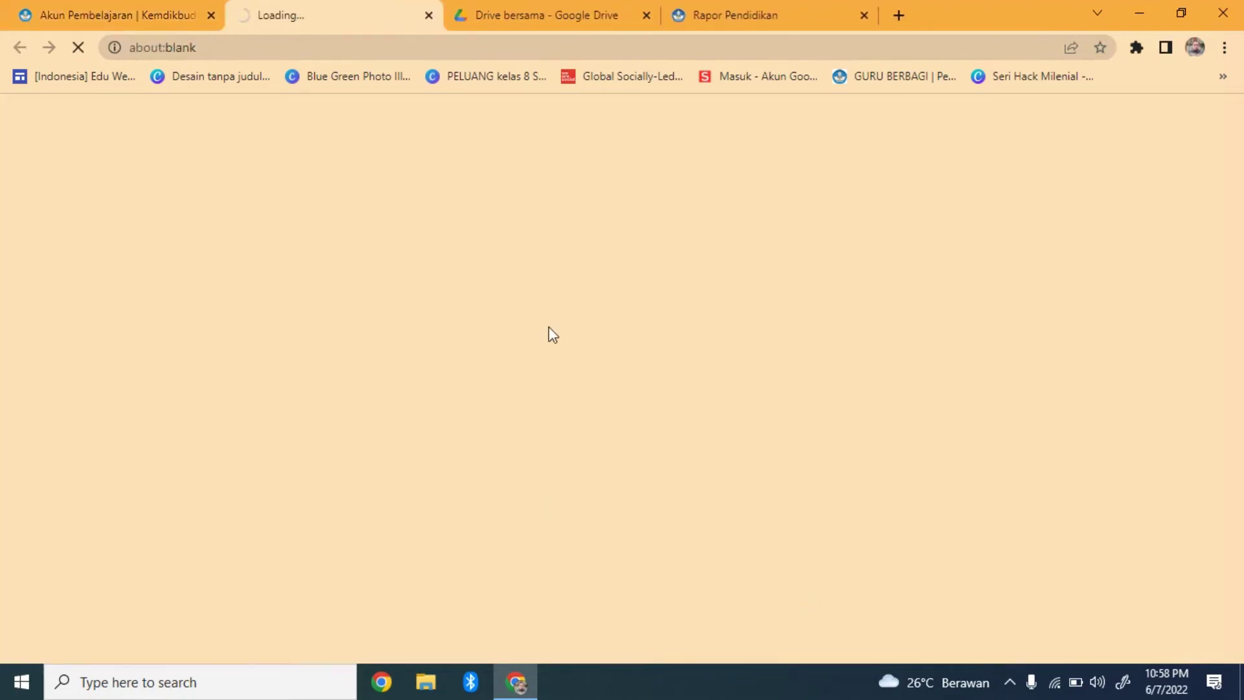